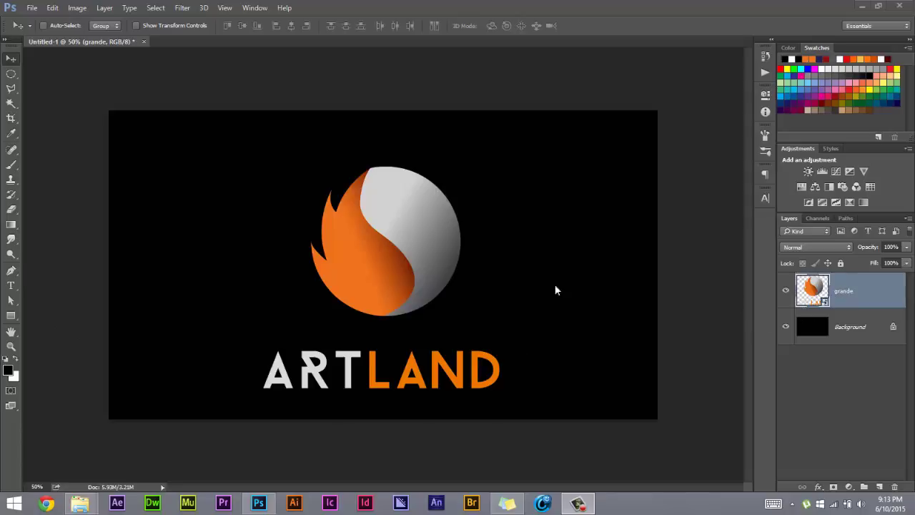
# Rasterize the grande layer, duplicate it with Ctrl+J as grande copy, and hide grande.
pyautogui.click(841, 306)
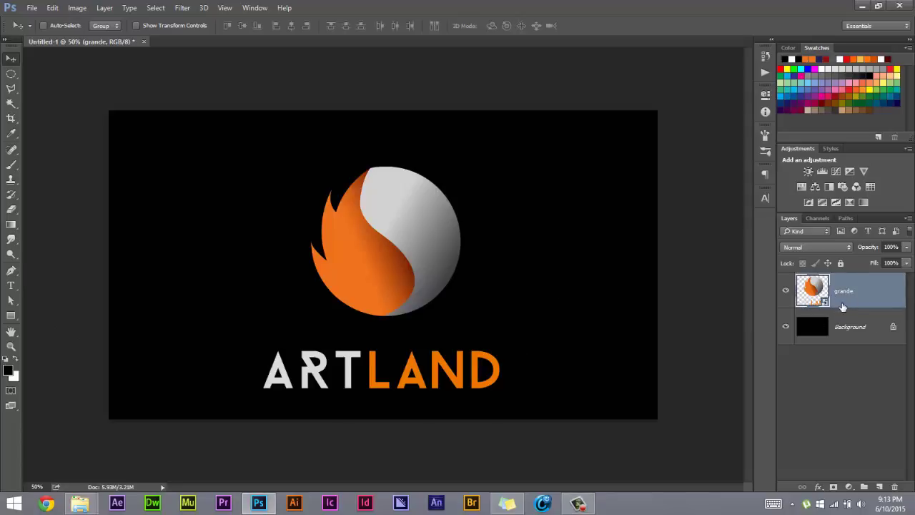
pyautogui.rightClick(846, 295)
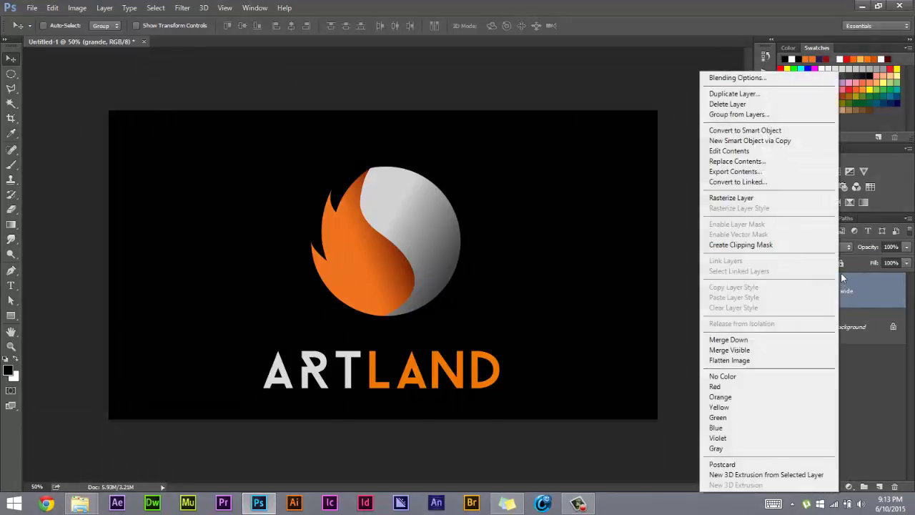
pyautogui.click(789, 196)
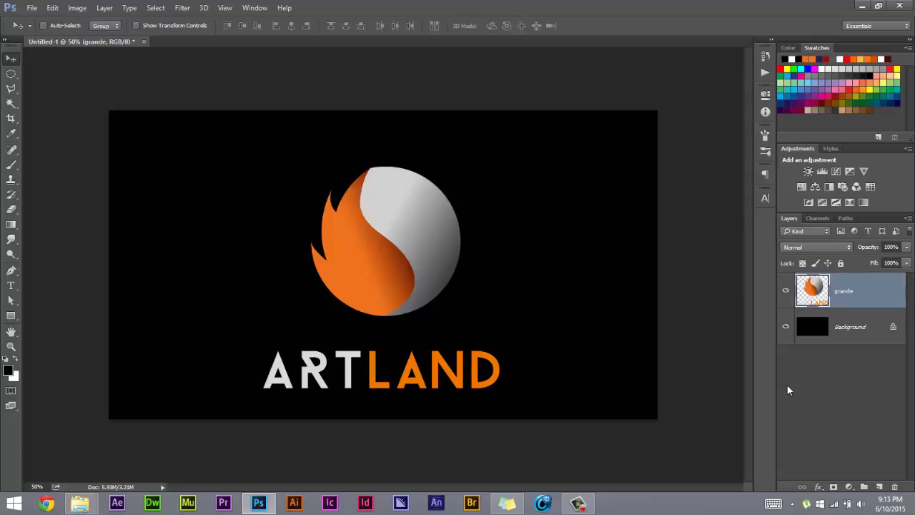
pyautogui.hotkey('ctrl', 'j')
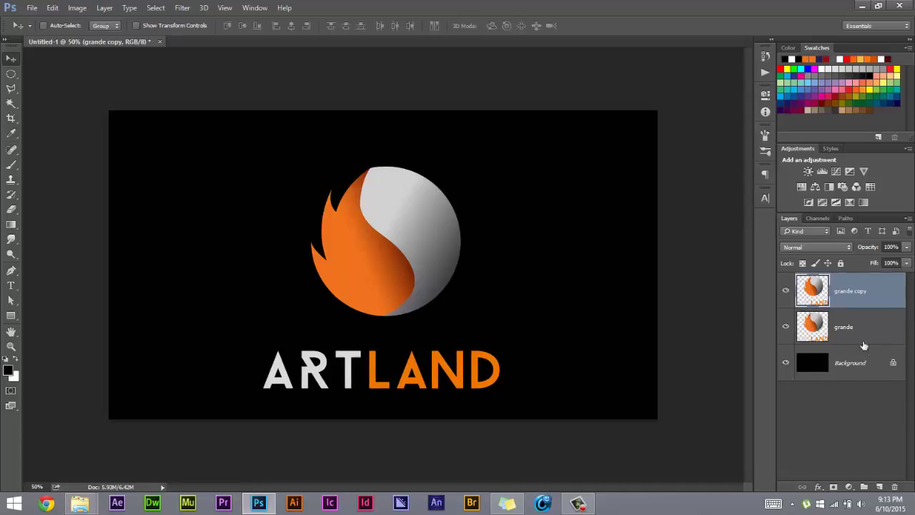
pyautogui.click(787, 323)
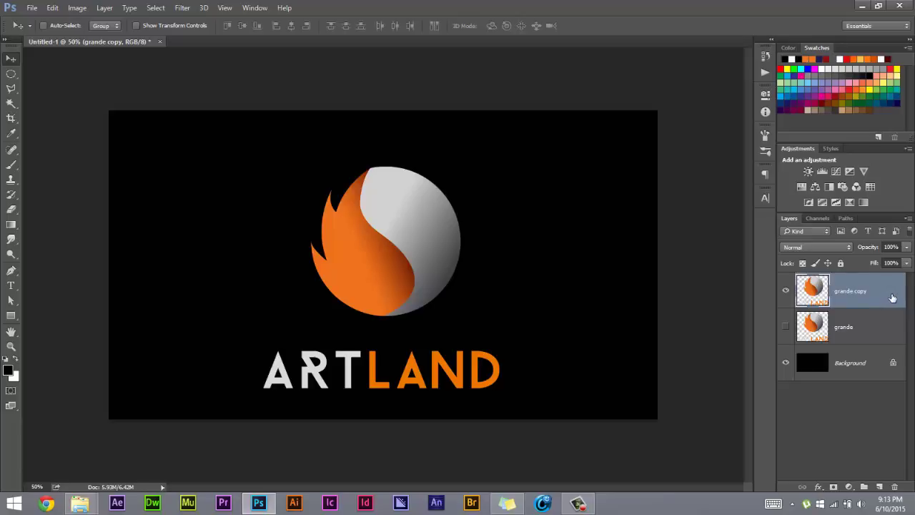
# Enable a Drop Shadow on grande copy with Normal blend mode and a red colour.
pyautogui.doubleClick(894, 297)
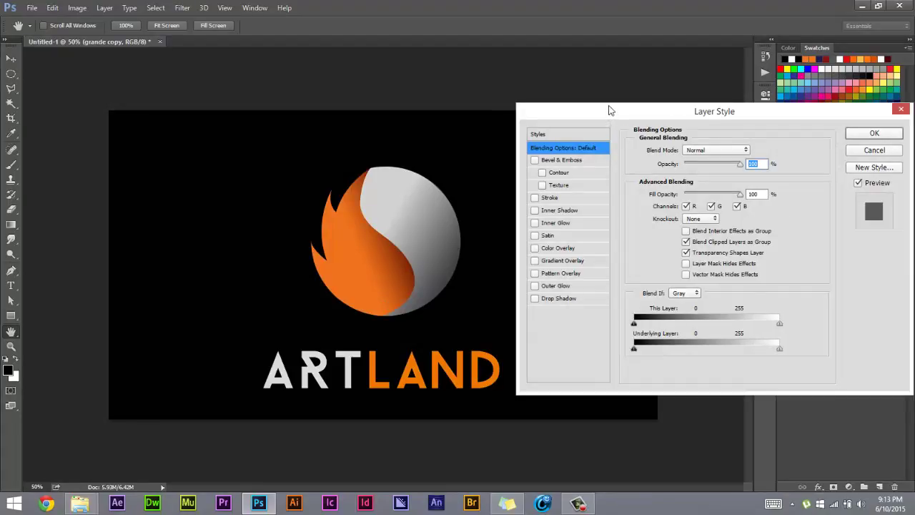
pyautogui.click(534, 299)
pyautogui.click(570, 301)
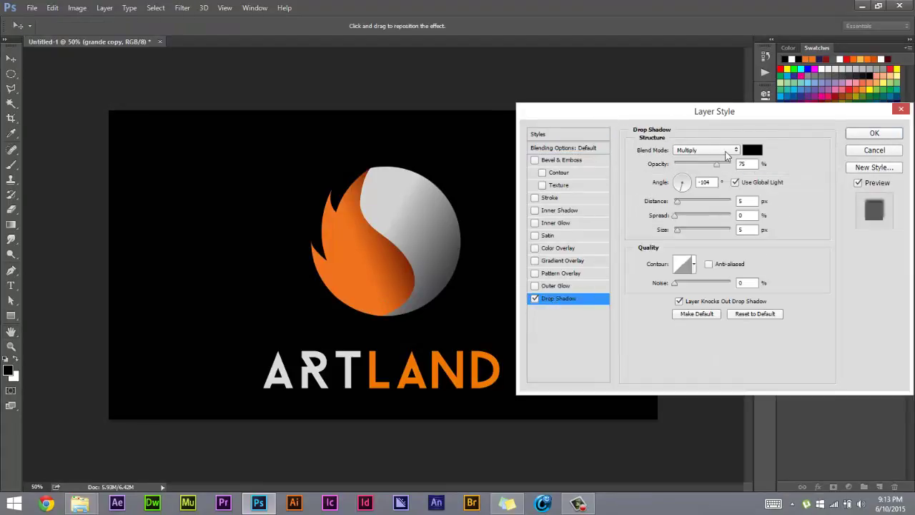
pyautogui.click(703, 153)
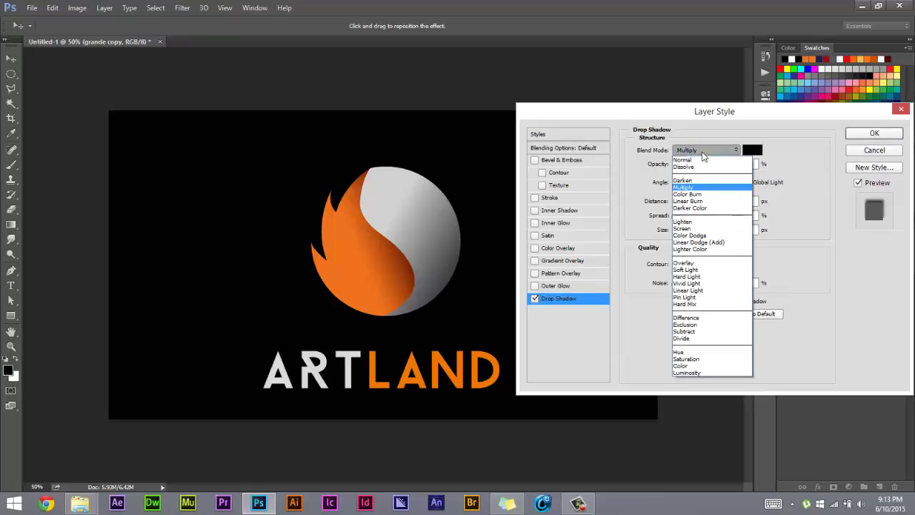
pyautogui.click(700, 160)
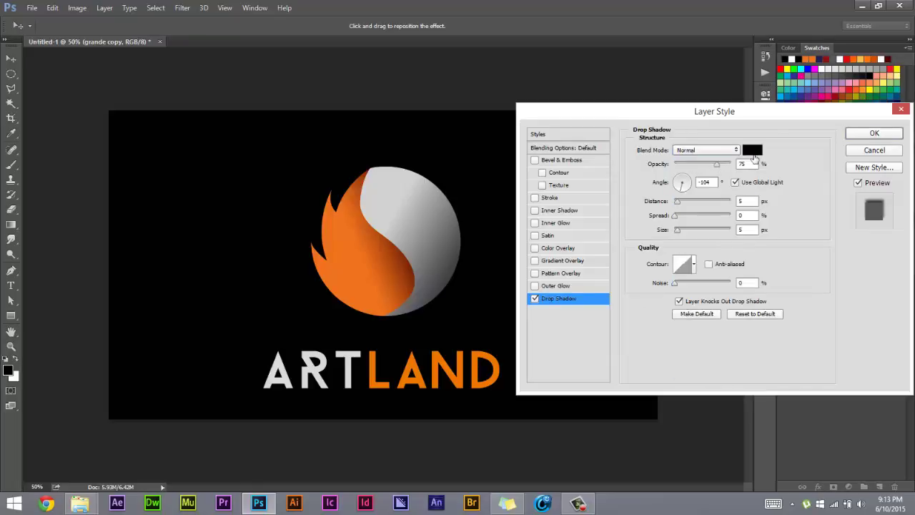
pyautogui.click(753, 152)
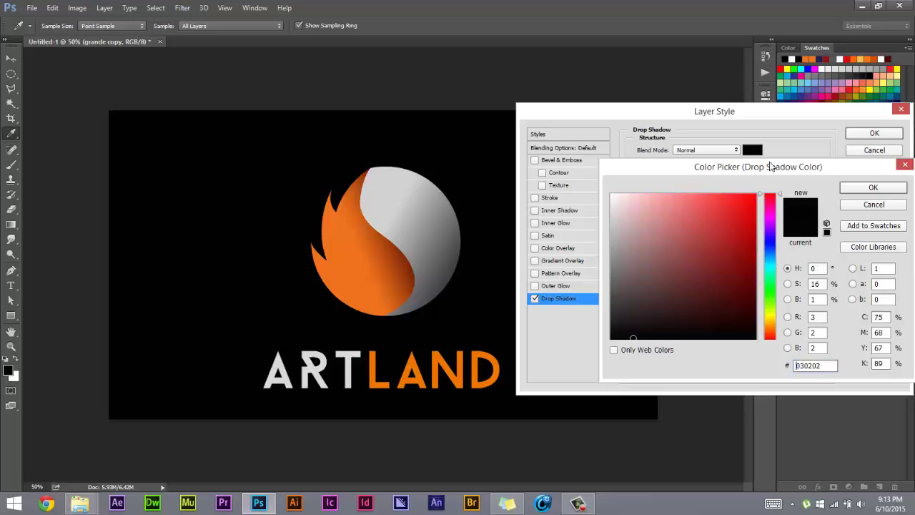
pyautogui.click(757, 195)
pyautogui.click(856, 188)
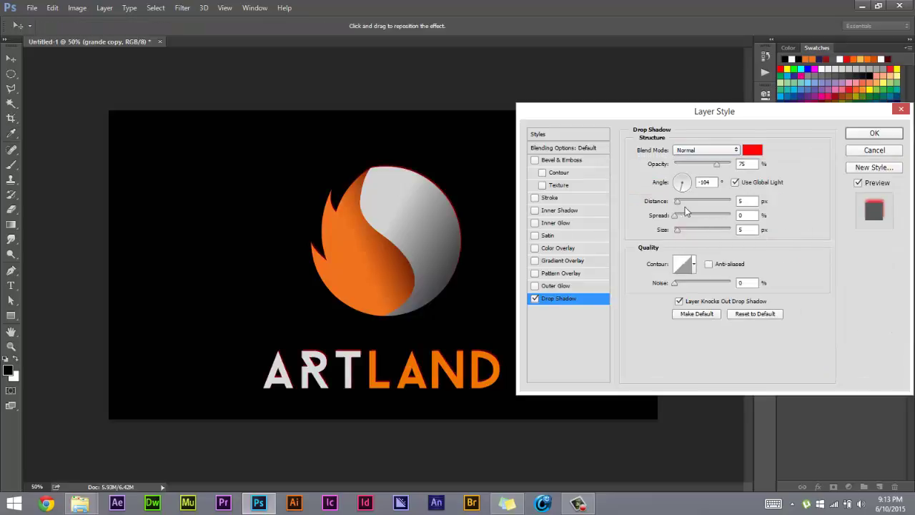
# Set the shadow to distance 2, spread 60%, size 32 px, and lower its opacity.
pyautogui.moveTo(396, 229)
pyautogui.mouseDown()
pyautogui.moveTo(398, 239)
pyautogui.moveTo(364, 194)
pyautogui.moveTo(351, 239)
pyautogui.moveTo(413, 244)
pyautogui.moveTo(343, 214)
pyautogui.moveTo(393, 234)
pyautogui.mouseUp()
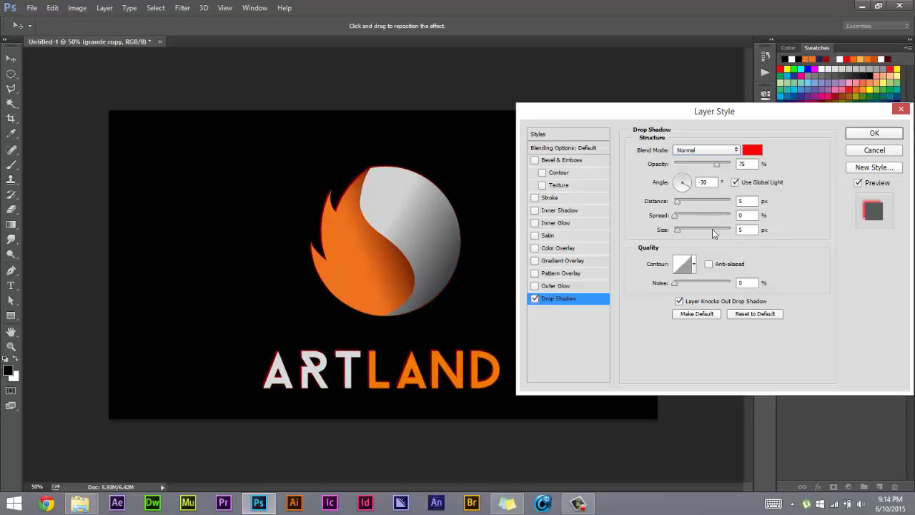
pyautogui.moveTo(676, 217)
pyautogui.mouseDown()
pyautogui.moveTo(731, 216)
pyautogui.moveTo(706, 215)
pyautogui.mouseUp()
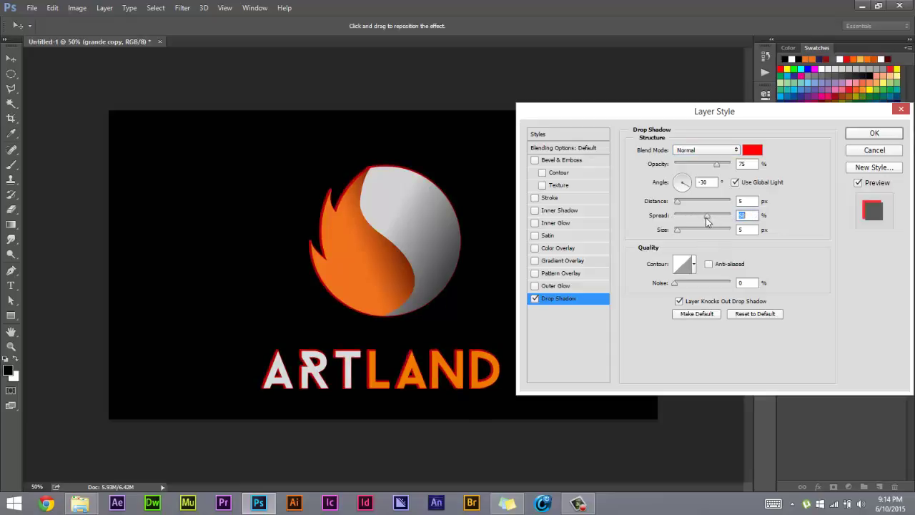
pyautogui.moveTo(343, 245); pyautogui.dragTo(344, 245)
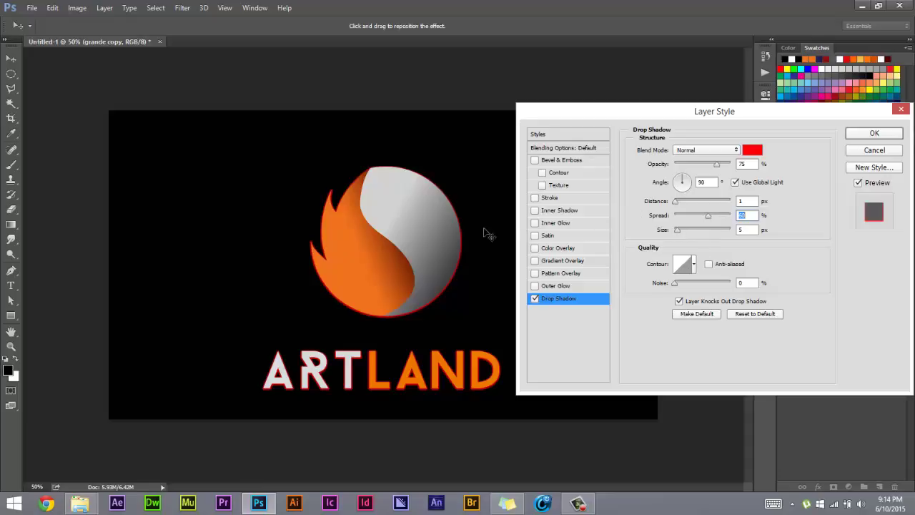
pyautogui.moveTo(485, 232); pyautogui.dragTo(432, 247)
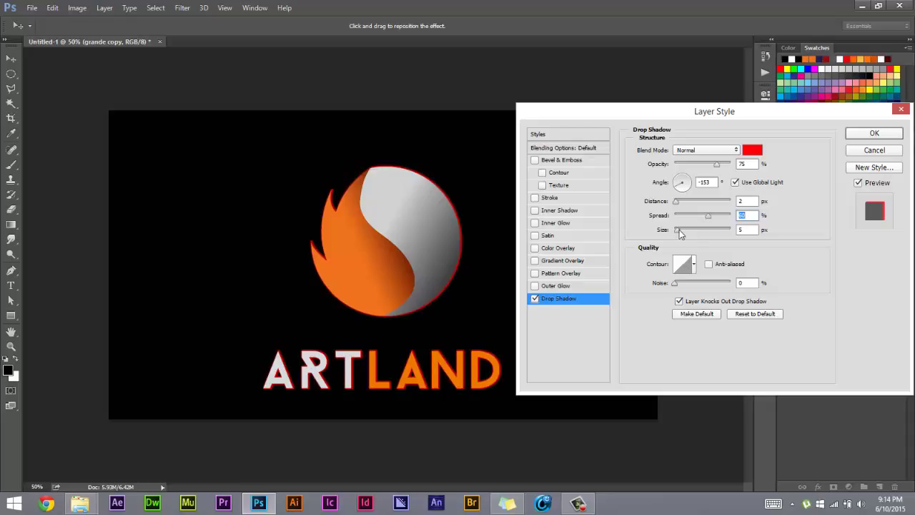
pyautogui.moveTo(679, 231); pyautogui.dragTo(686, 236)
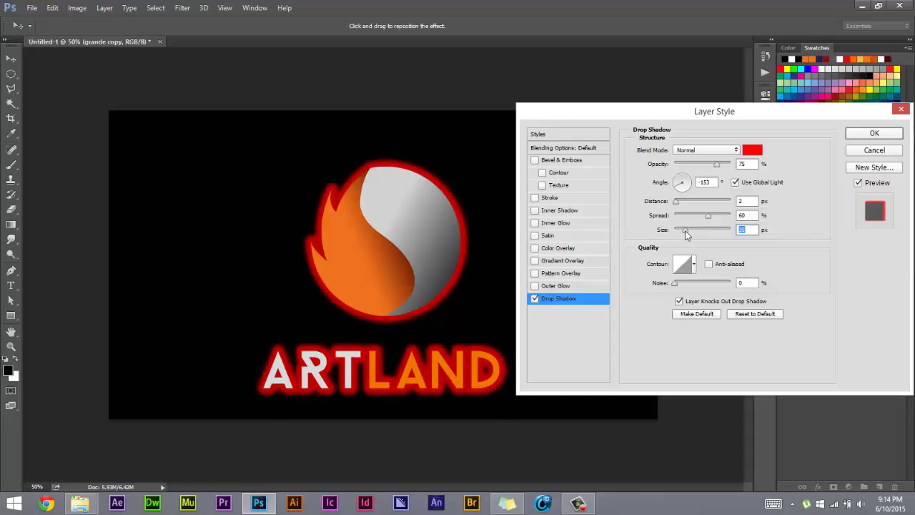
pyautogui.moveTo(685, 234); pyautogui.dragTo(684, 235)
pyautogui.moveTo(717, 164); pyautogui.dragTo(690, 166)
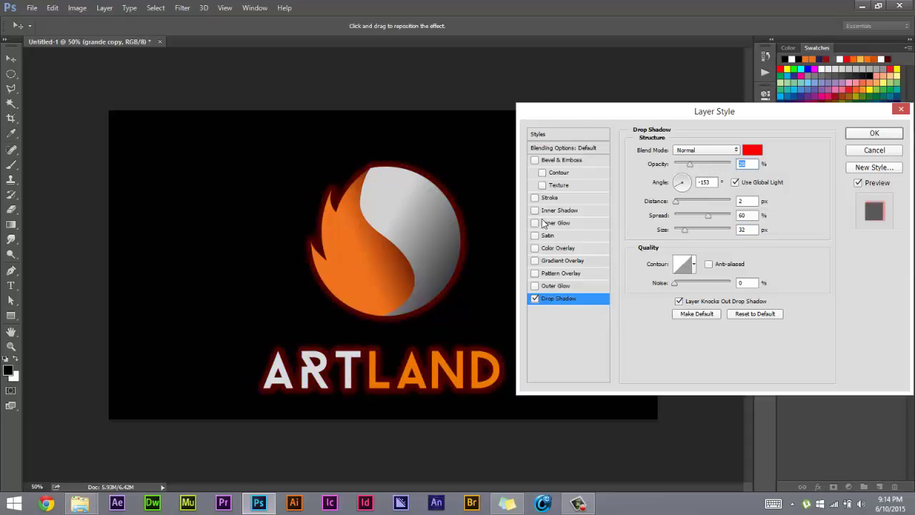
# Enable Inner Glow in Normal blend mode with a reddish-orange colour.
pyautogui.click(534, 223)
pyautogui.click(565, 224)
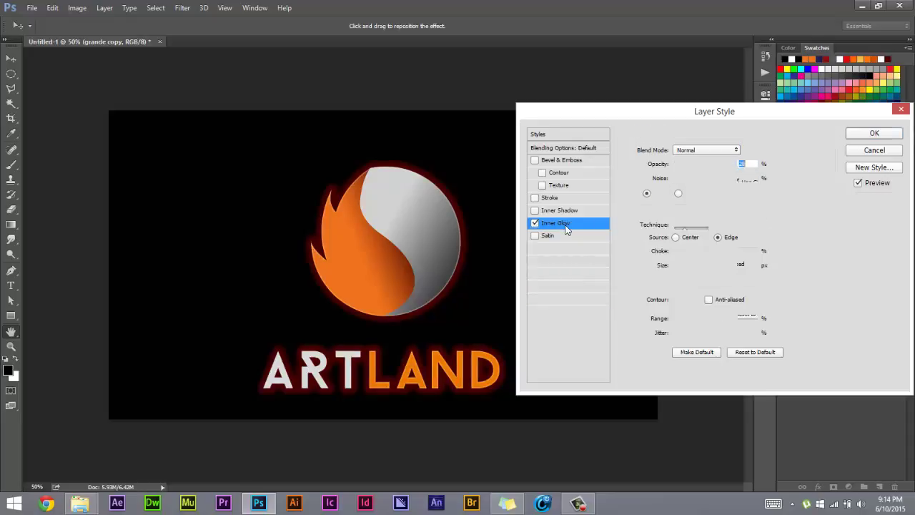
pyautogui.click(697, 151)
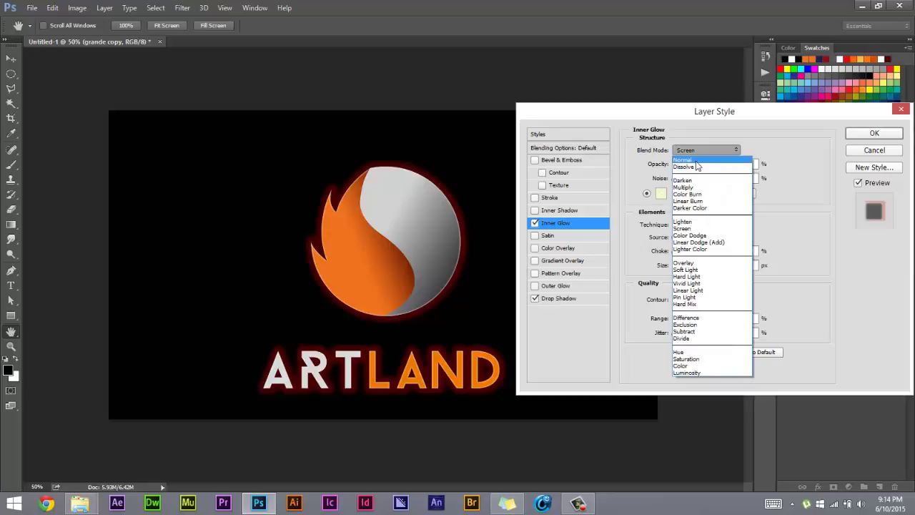
pyautogui.click(696, 161)
pyautogui.click(661, 193)
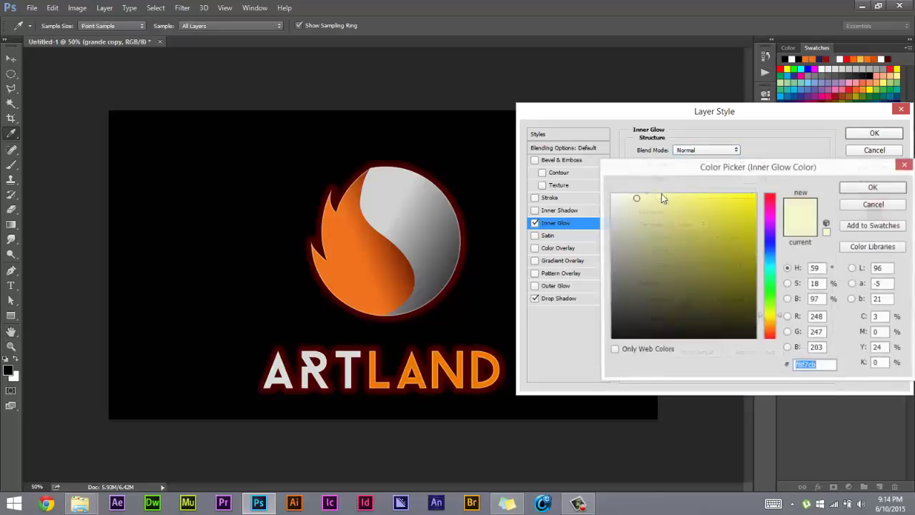
pyautogui.click(769, 328)
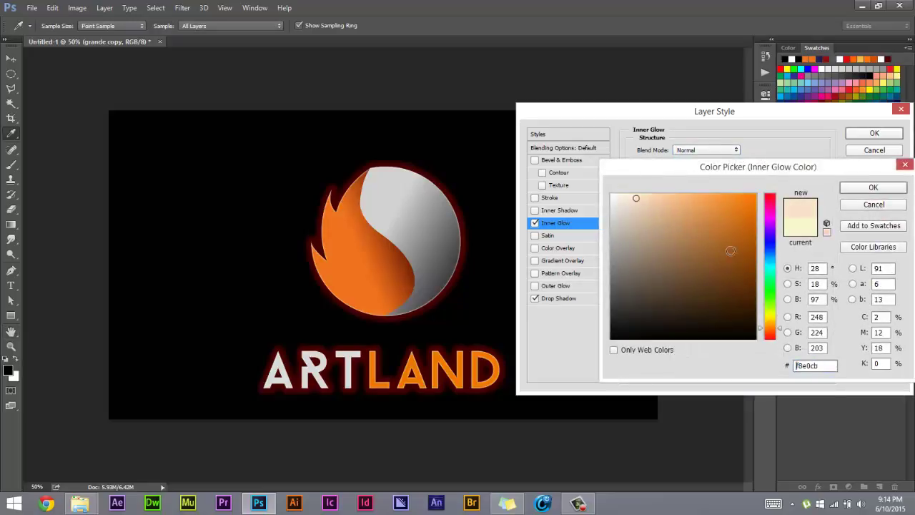
pyautogui.click(752, 212)
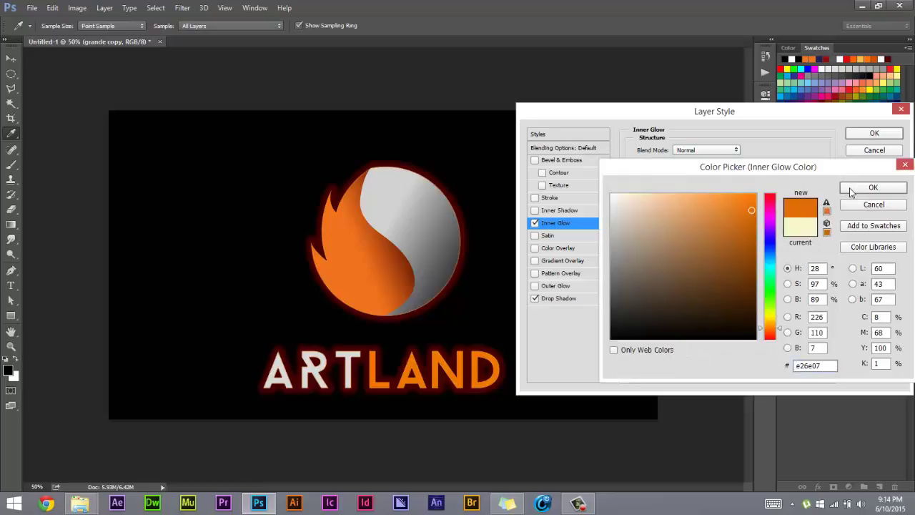
pyautogui.click(770, 333)
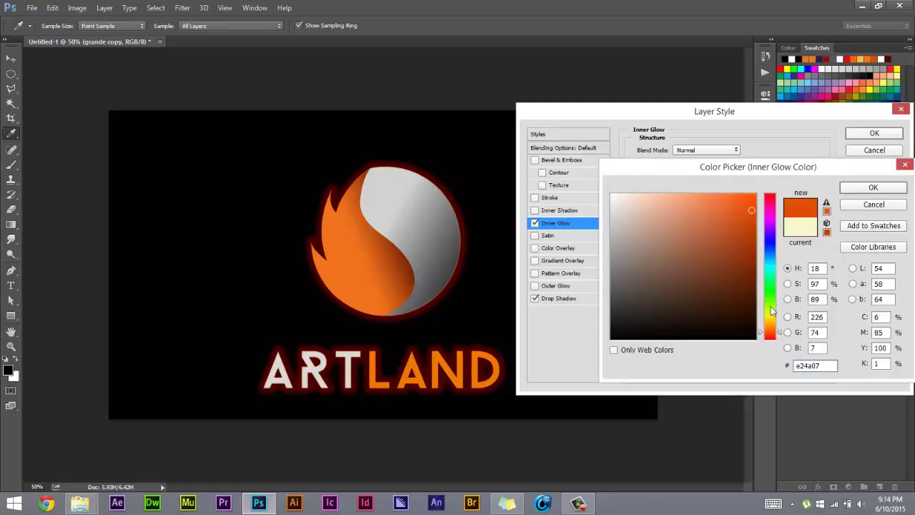
pyautogui.click(856, 189)
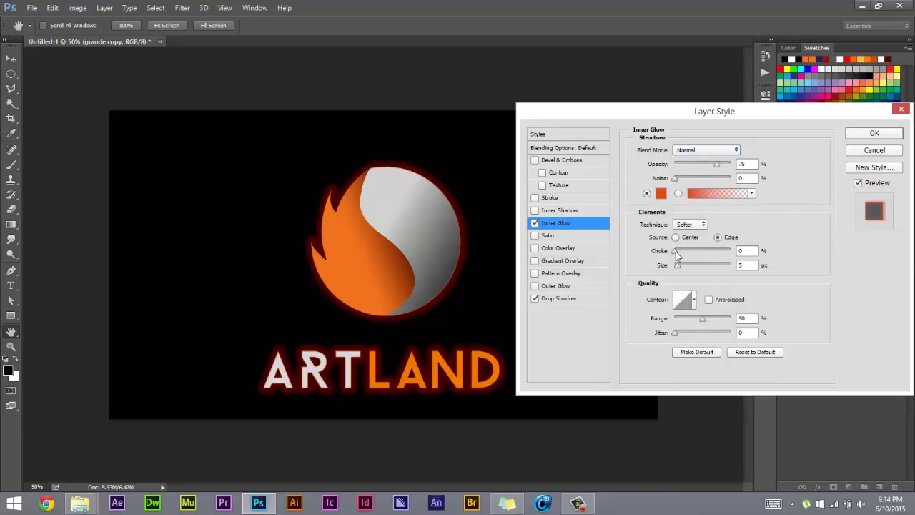
# Set the inner glow size to 114 px, recolour it yellow, and reduce its opacity.
pyautogui.moveTo(677, 265); pyautogui.dragTo(703, 269)
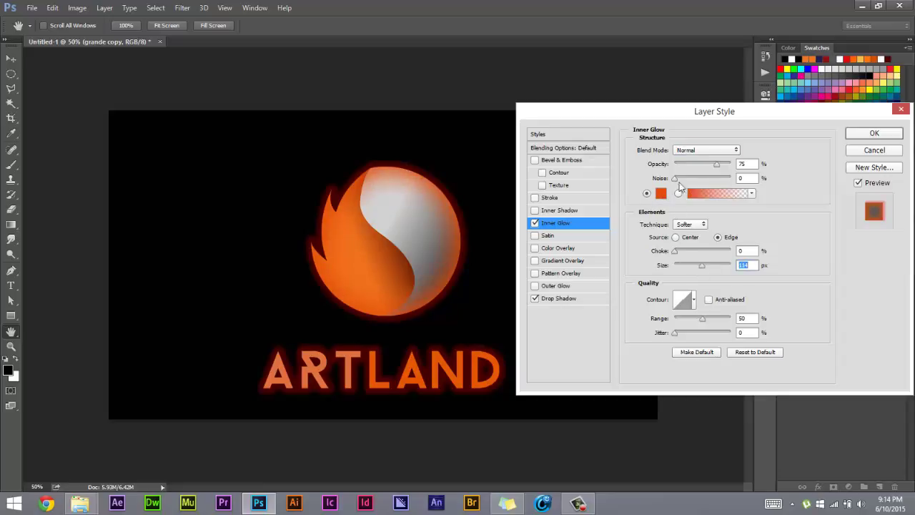
pyautogui.moveTo(717, 164)
pyautogui.mouseDown()
pyautogui.moveTo(696, 169)
pyautogui.moveTo(711, 168)
pyautogui.mouseUp()
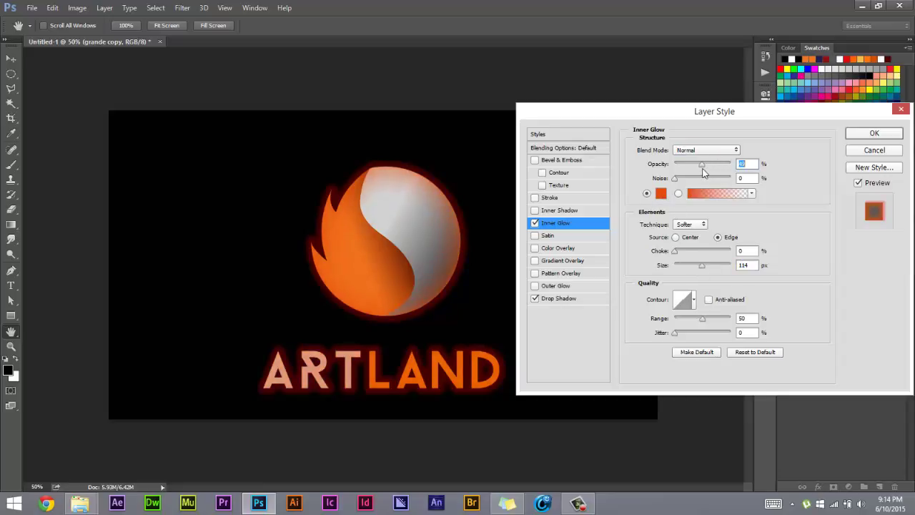
pyautogui.click(660, 193)
pyautogui.click(772, 317)
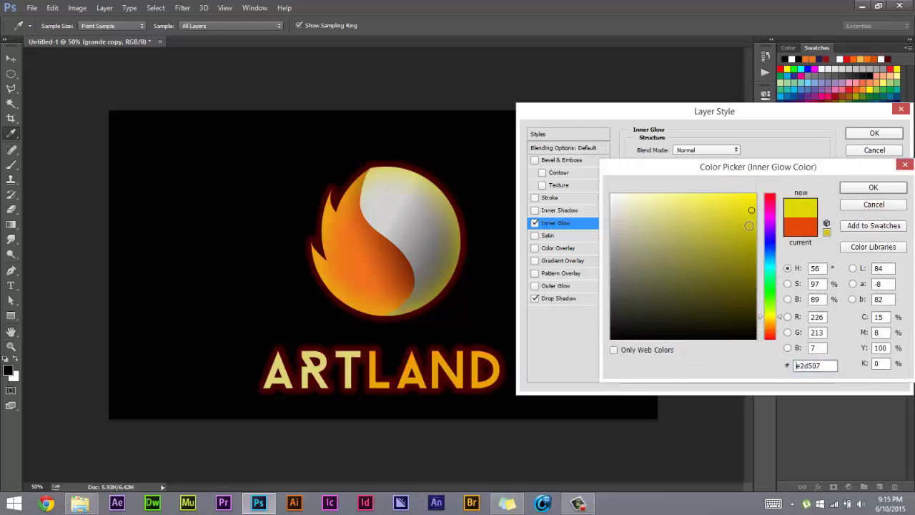
pyautogui.moveTo(747, 226); pyautogui.dragTo(741, 221)
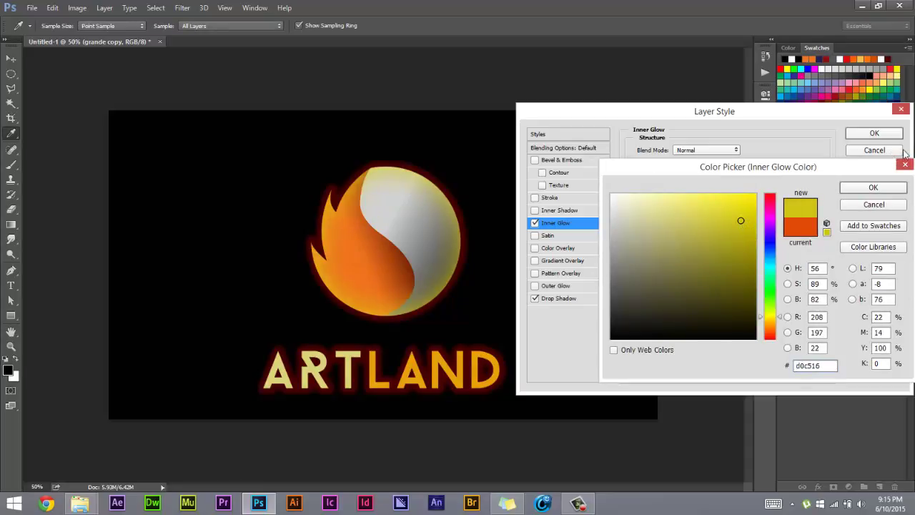
pyautogui.click(872, 187)
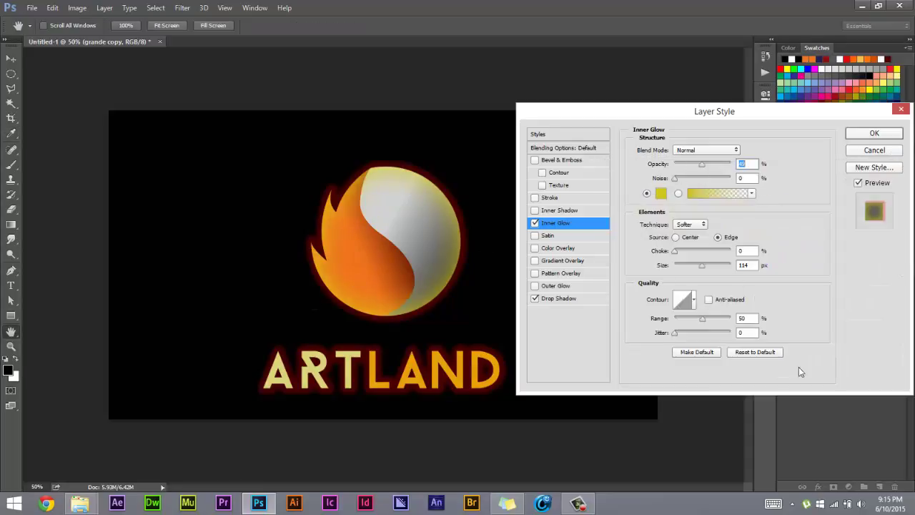
pyautogui.moveTo(701, 166); pyautogui.dragTo(699, 165)
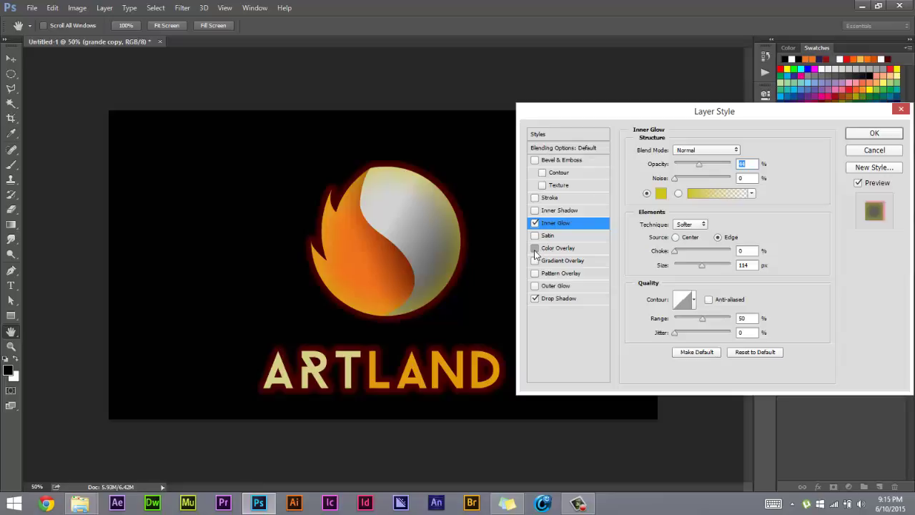
# Add a dark orange cf6110 Colour Overlay in Linear Burn at 30% opacity, and apply the style.
pyautogui.click(535, 250)
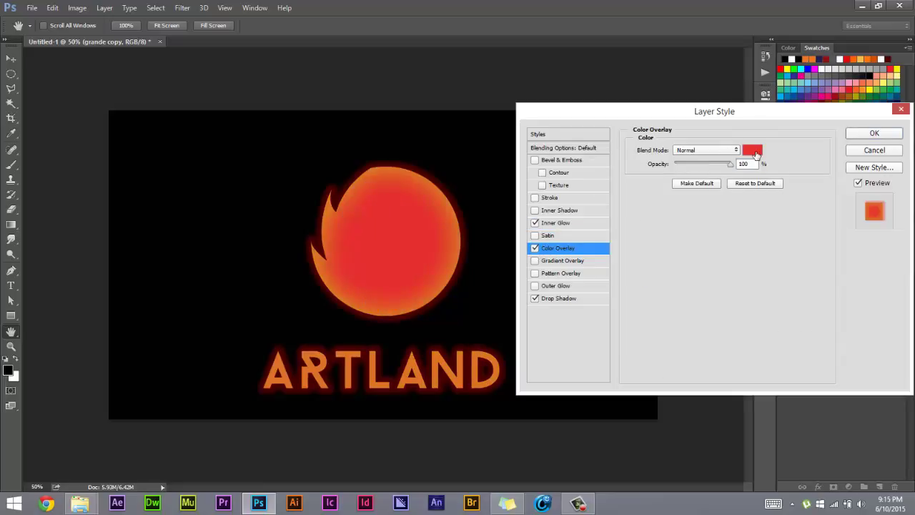
pyautogui.click(756, 154)
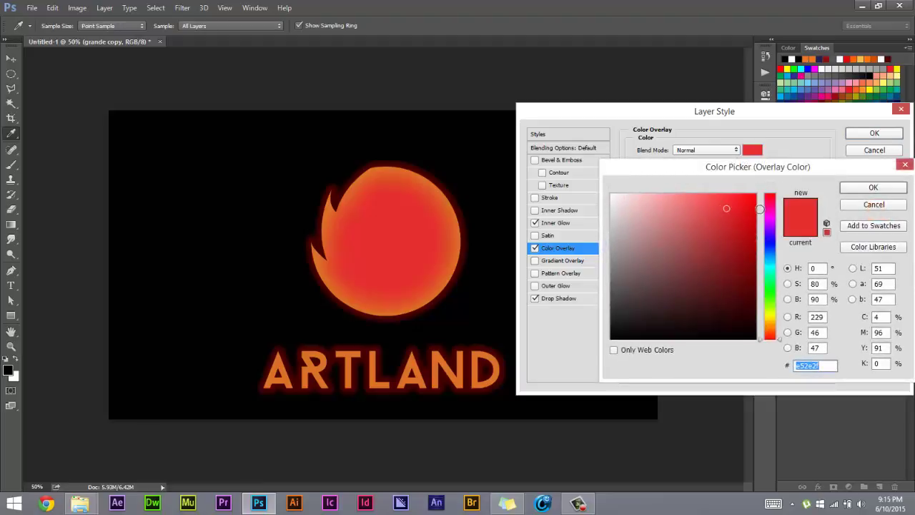
pyautogui.click(769, 330)
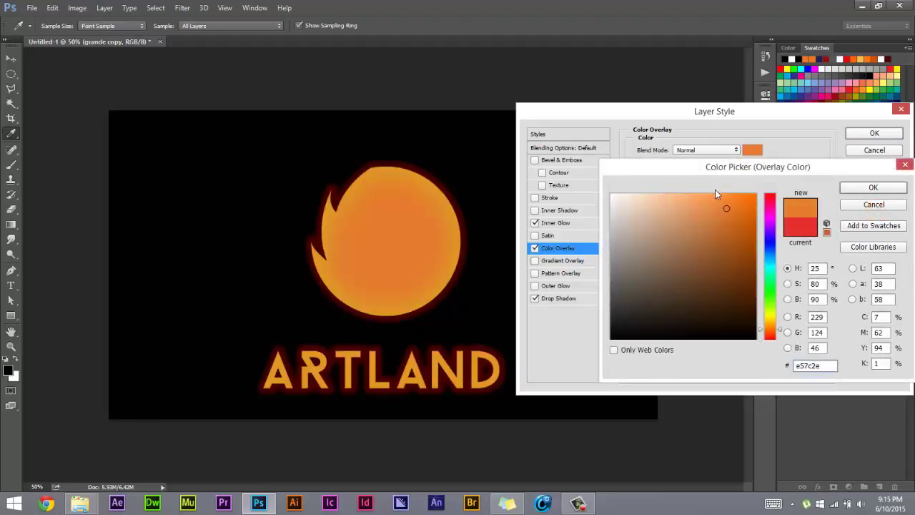
pyautogui.moveTo(736, 214); pyautogui.dragTo(744, 221)
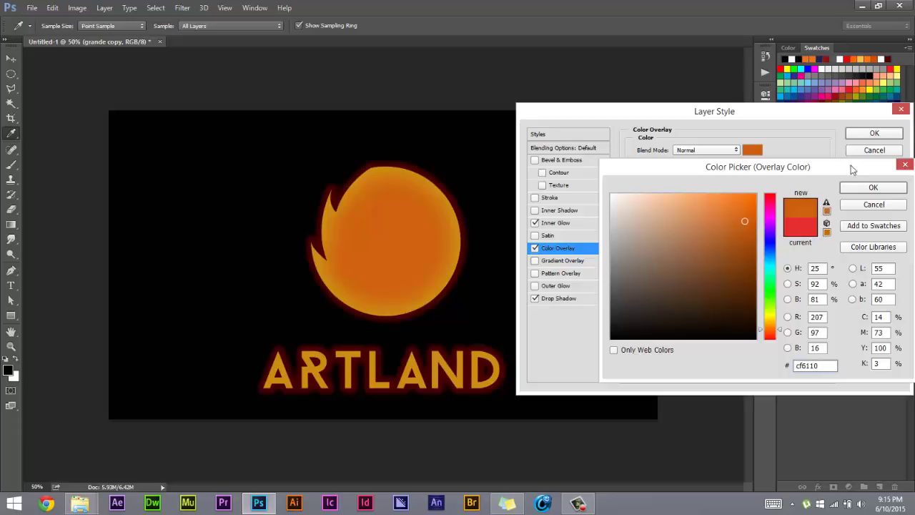
pyautogui.click(873, 187)
pyautogui.click(719, 149)
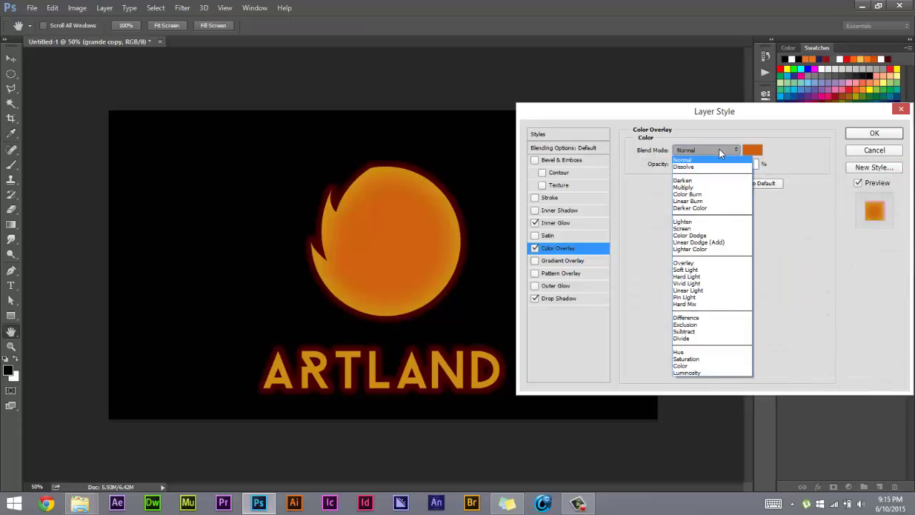
pyautogui.click(715, 202)
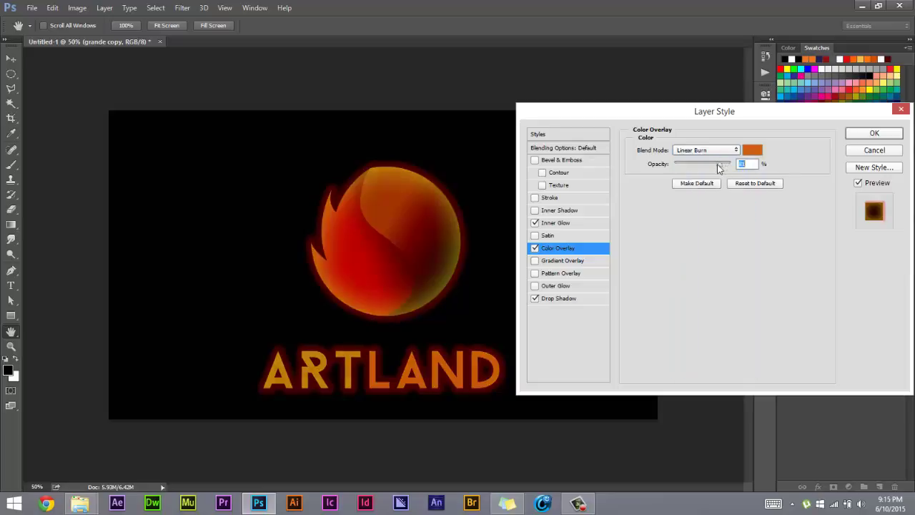
pyautogui.moveTo(730, 164); pyautogui.dragTo(691, 168)
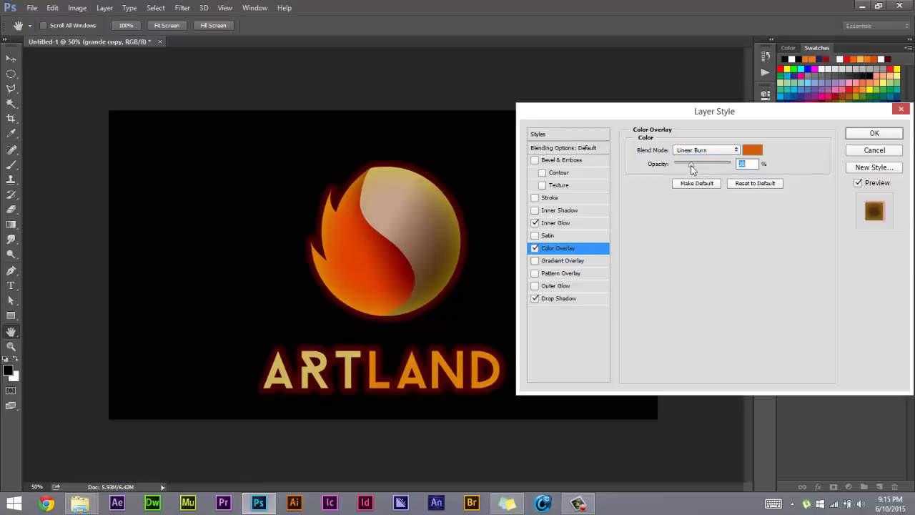
pyautogui.click(884, 134)
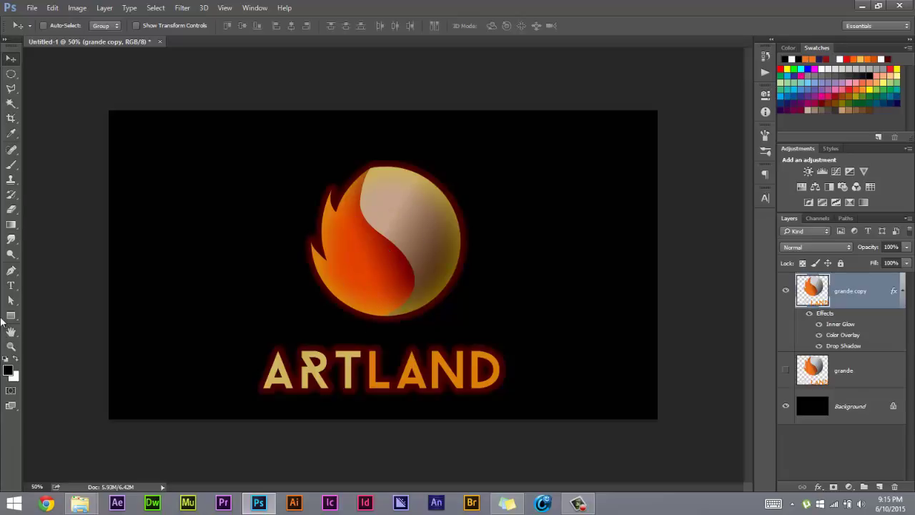
# Burn the sphere's lower-right edge and central dark curve with the Burn Tool on Shadows.
pyautogui.click(7, 255)
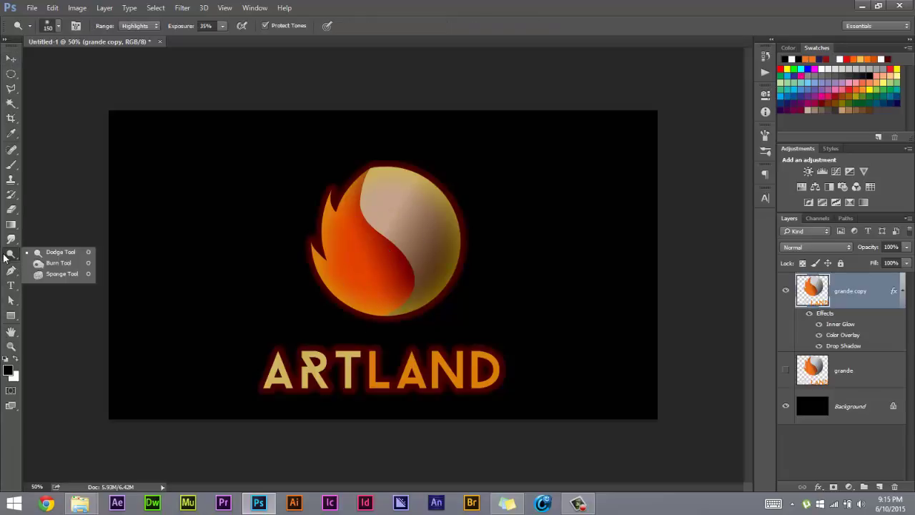
pyautogui.click(51, 263)
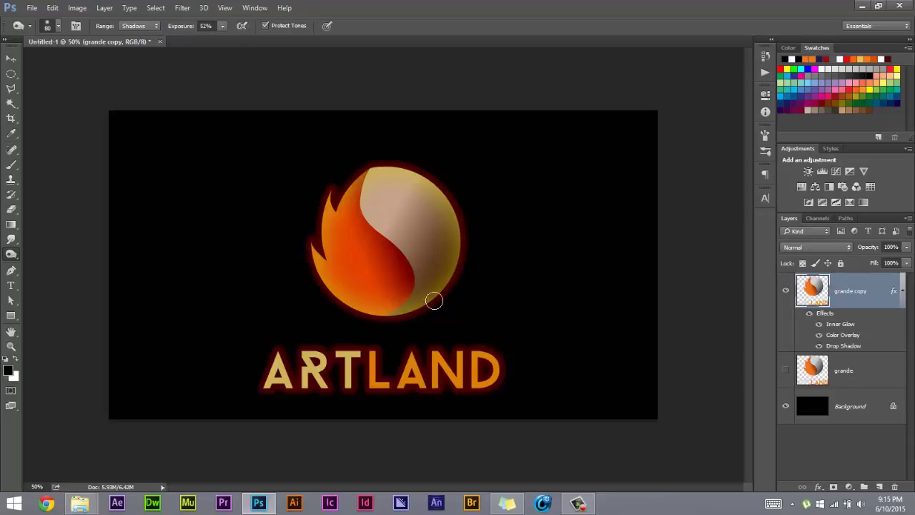
pyautogui.moveTo(437, 286)
pyautogui.mouseDown()
pyautogui.moveTo(446, 264)
pyautogui.moveTo(427, 300)
pyautogui.moveTo(454, 274)
pyautogui.moveTo(439, 246)
pyautogui.moveTo(448, 217)
pyautogui.moveTo(426, 263)
pyautogui.mouseUp()
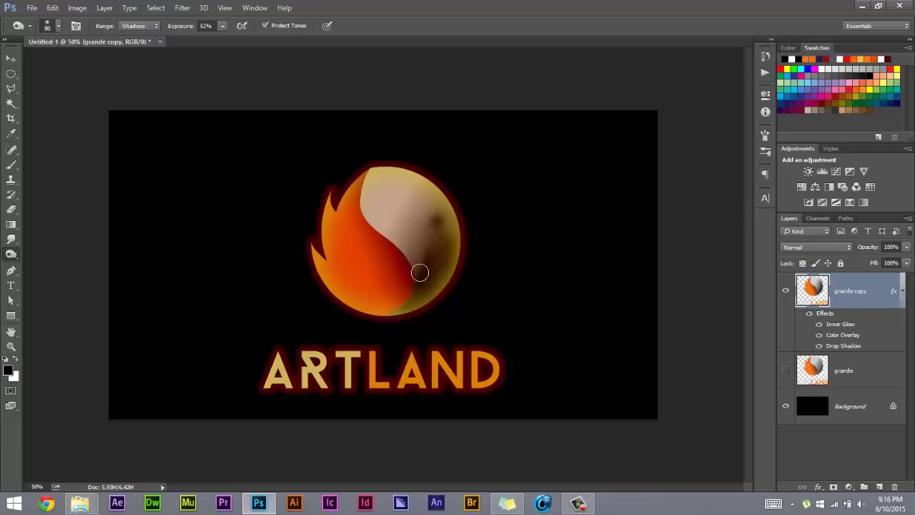
pyautogui.moveTo(399, 243)
pyautogui.mouseDown()
pyautogui.moveTo(408, 251)
pyautogui.moveTo(398, 312)
pyautogui.moveTo(455, 256)
pyautogui.moveTo(457, 305)
pyautogui.moveTo(419, 302)
pyautogui.moveTo(415, 260)
pyautogui.moveTo(457, 218)
pyautogui.moveTo(410, 282)
pyautogui.moveTo(397, 246)
pyautogui.moveTo(403, 310)
pyautogui.moveTo(389, 312)
pyautogui.mouseUp()
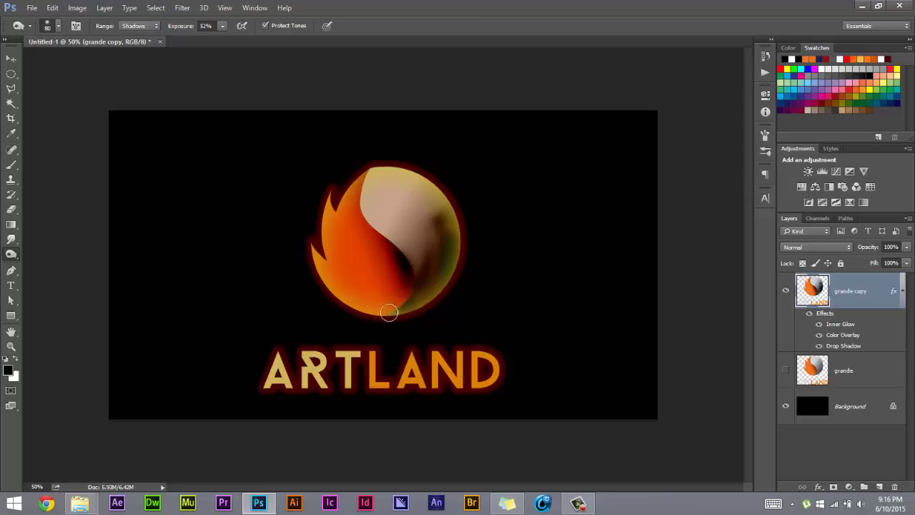
pyautogui.moveTo(402, 257); pyautogui.dragTo(414, 287)
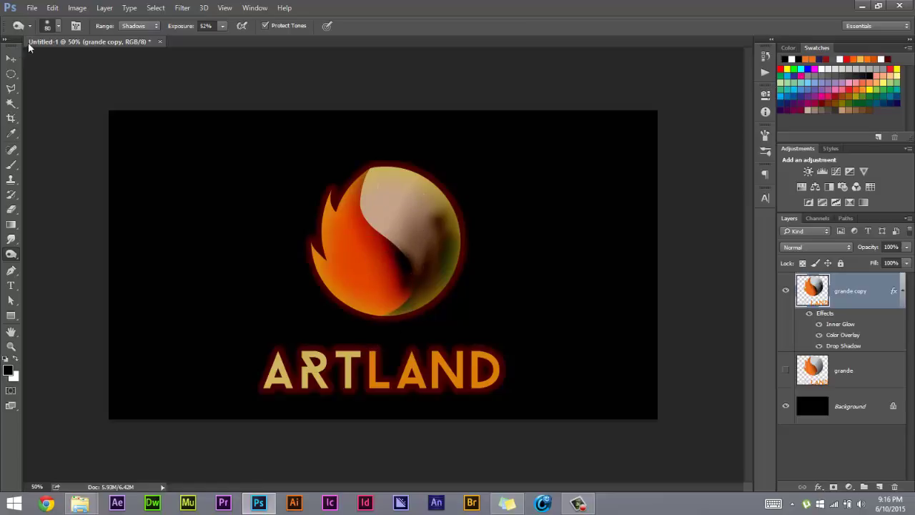
# Burn the pale beige sphere area on Midtones, then the flame and sphere top on Highlights.
pyautogui.click(129, 25)
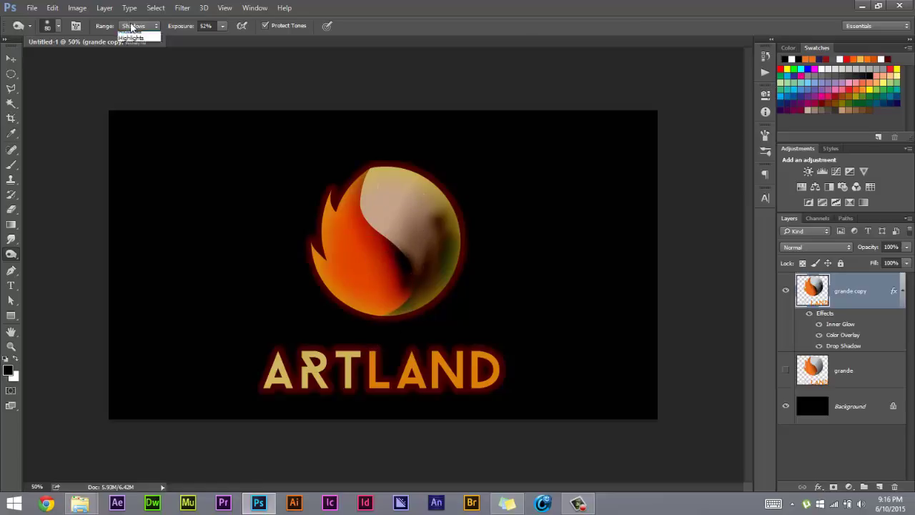
pyautogui.click(140, 45)
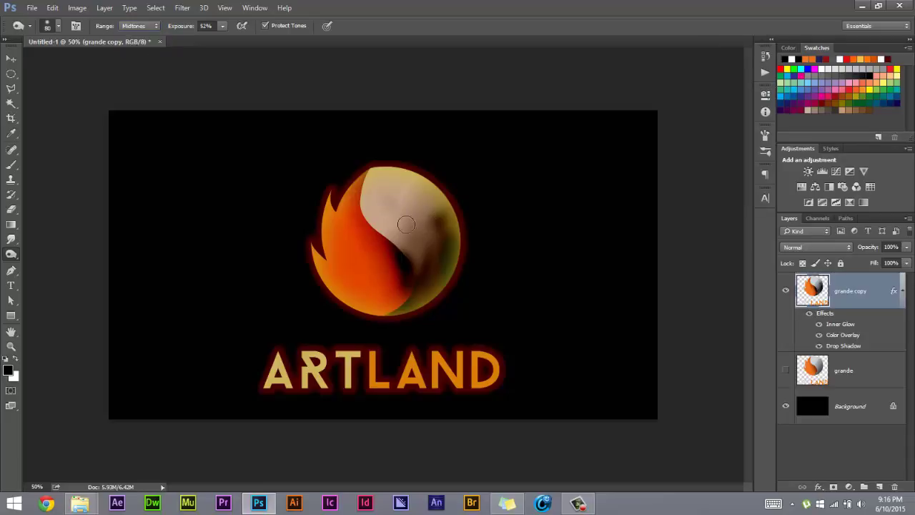
pyautogui.moveTo(412, 211); pyautogui.dragTo(408, 184)
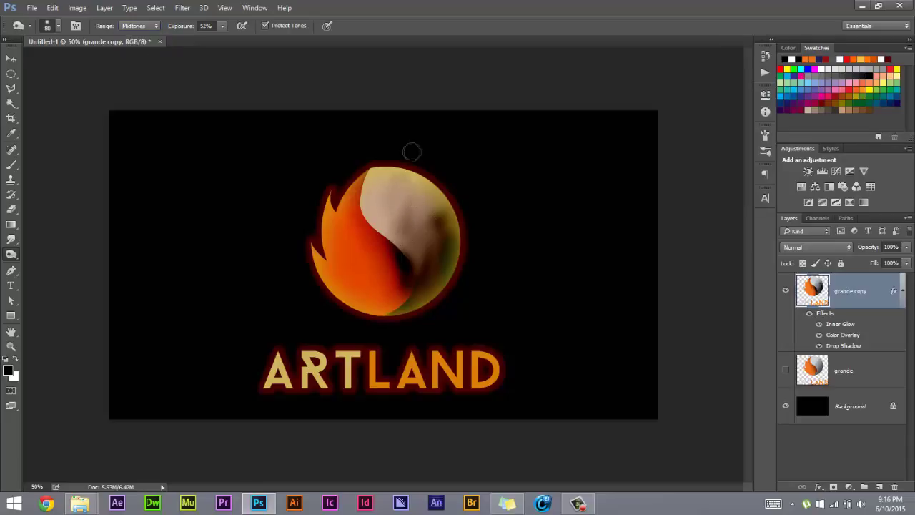
pyautogui.click(139, 26)
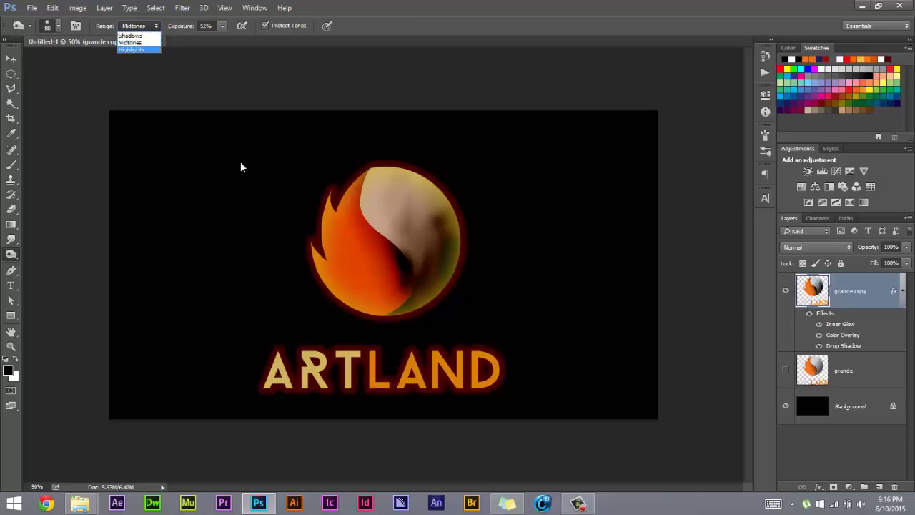
pyautogui.click(136, 49)
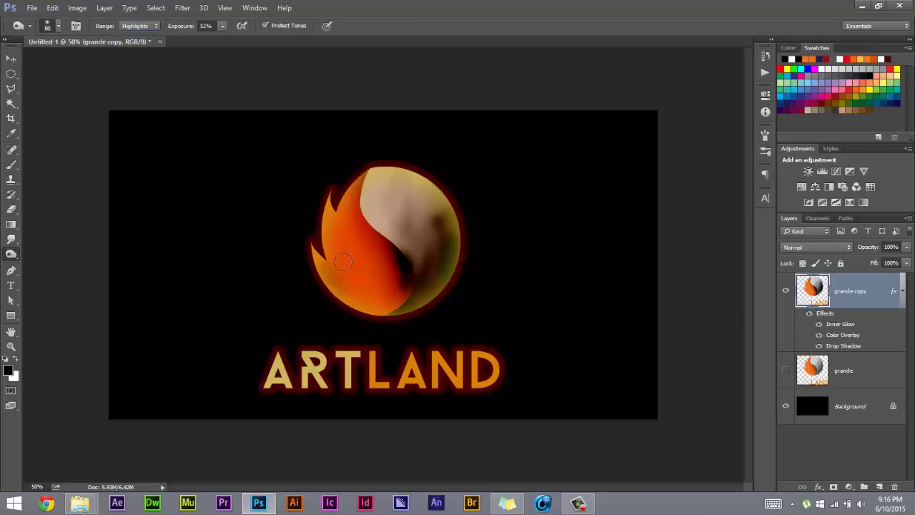
pyautogui.moveTo(341, 290); pyautogui.dragTo(347, 258)
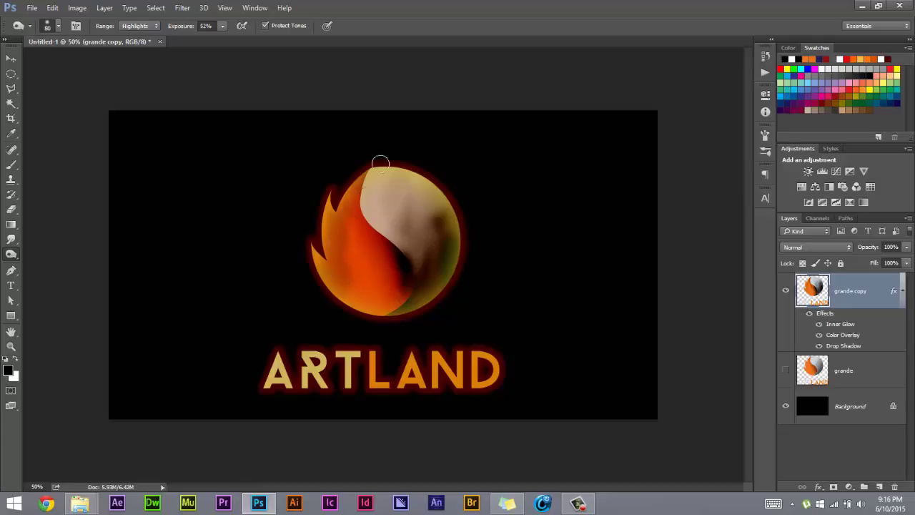
pyautogui.moveTo(380, 164); pyautogui.dragTo(389, 184)
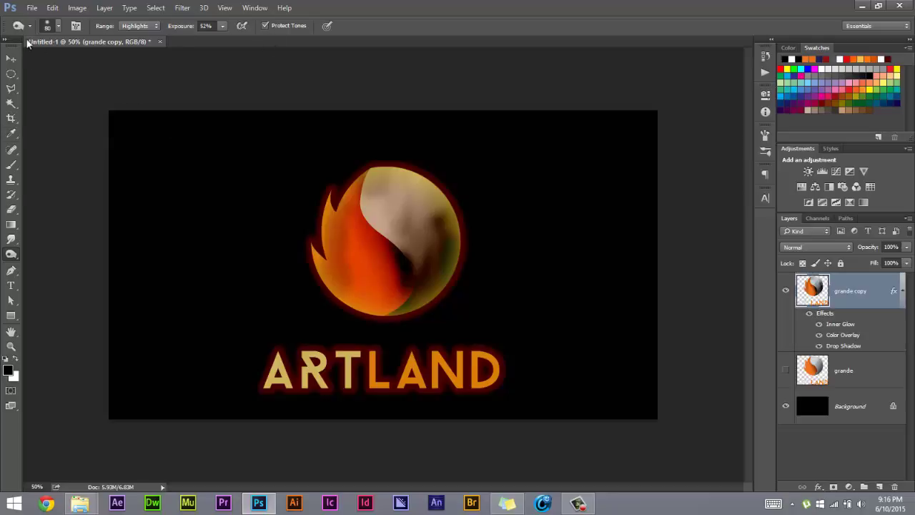
# Dodge the left flame and the sphere's top at 35% exposure on Highlights.
pyautogui.rightClick(11, 251)
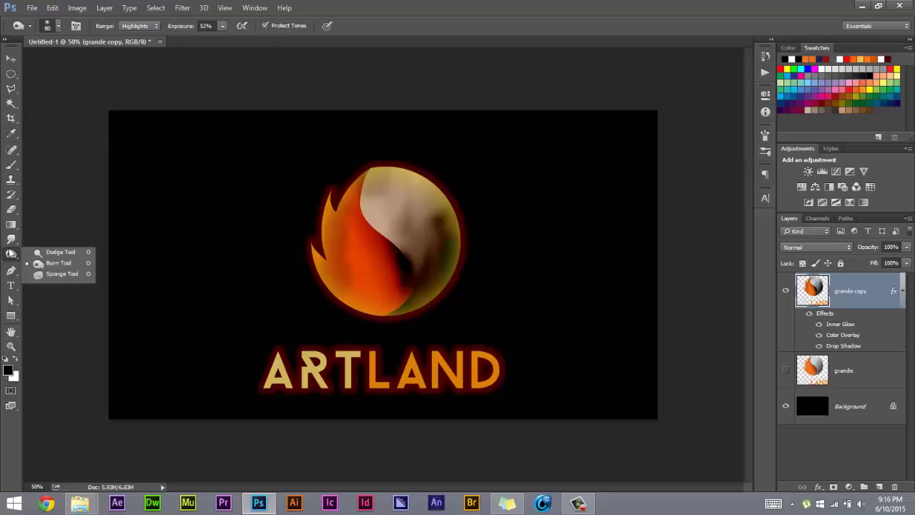
pyautogui.click(48, 254)
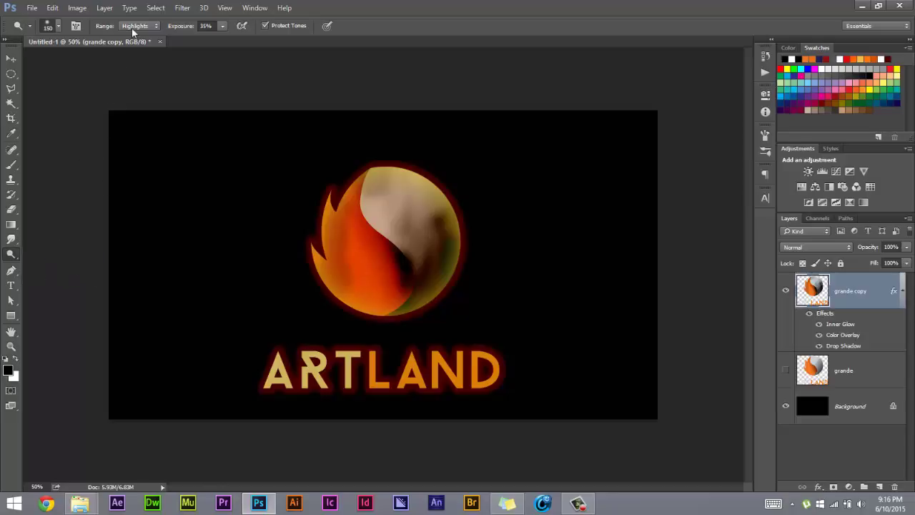
pyautogui.moveTo(343, 259); pyautogui.dragTo(335, 190)
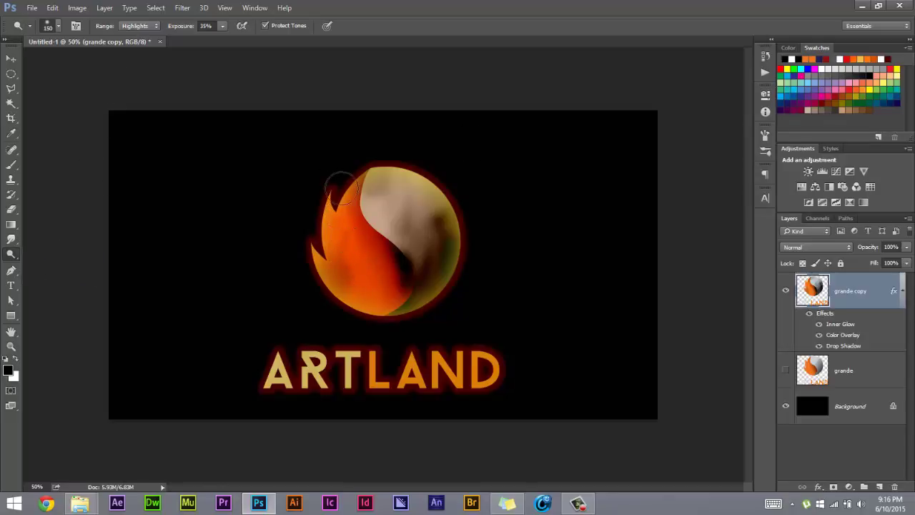
pyautogui.moveTo(336, 190)
pyautogui.mouseDown()
pyautogui.moveTo(332, 274)
pyautogui.moveTo(371, 189)
pyautogui.moveTo(443, 187)
pyautogui.moveTo(462, 198)
pyautogui.mouseUp()
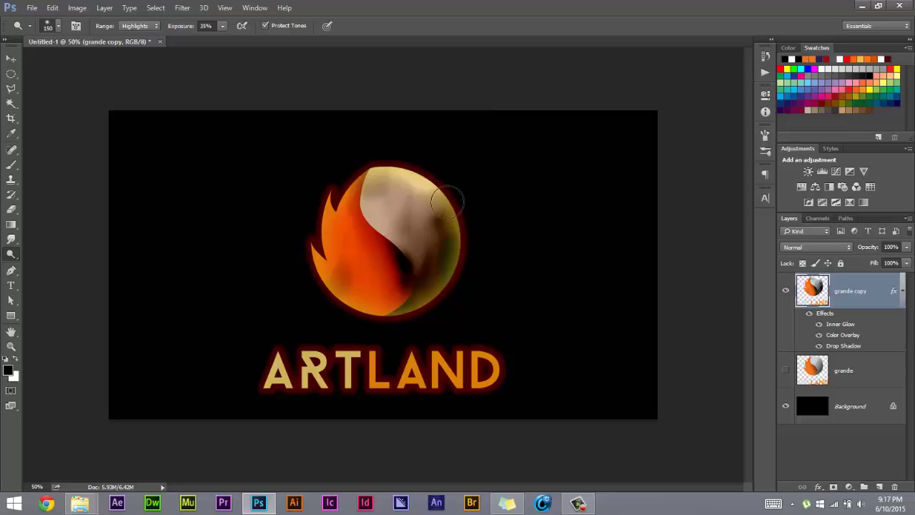
pyautogui.moveTo(394, 187); pyautogui.dragTo(445, 180)
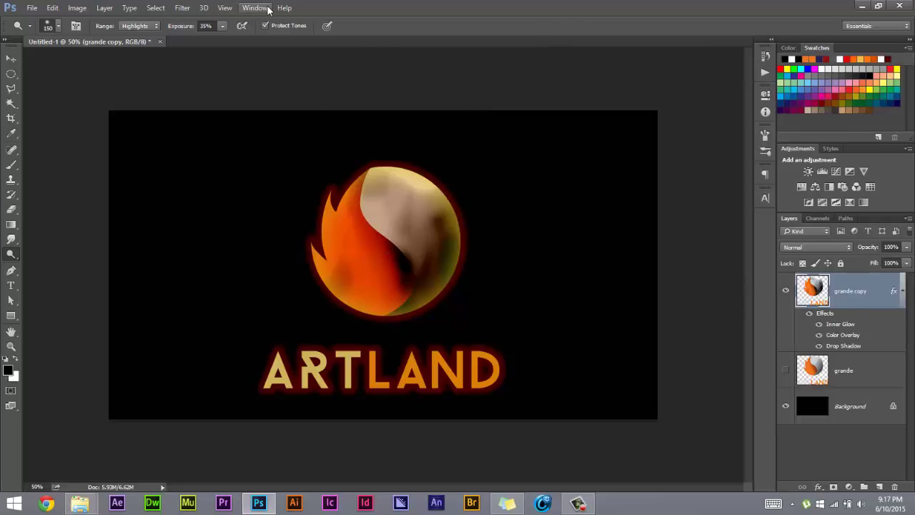
# In Liquify, Forward Warp the sphere's right and top-right edges and the flame's top tip into spikes.
pyautogui.click(182, 8)
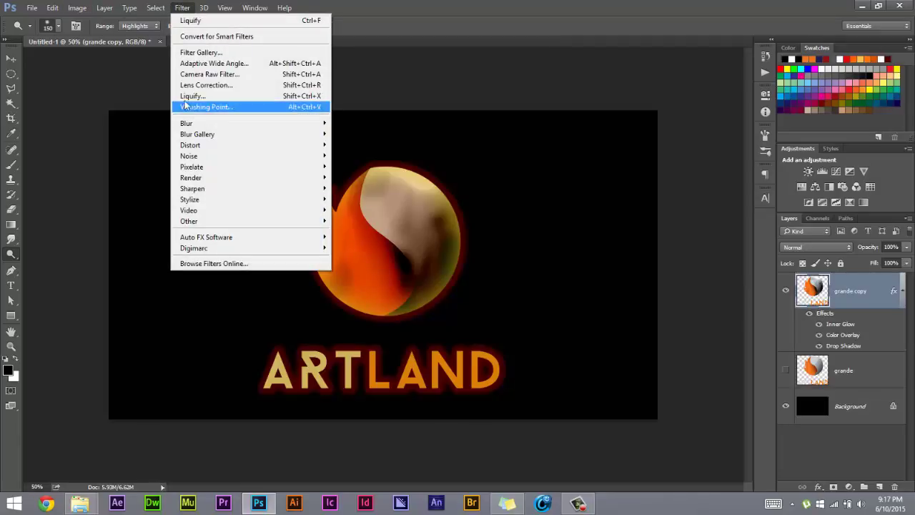
pyautogui.click(190, 96)
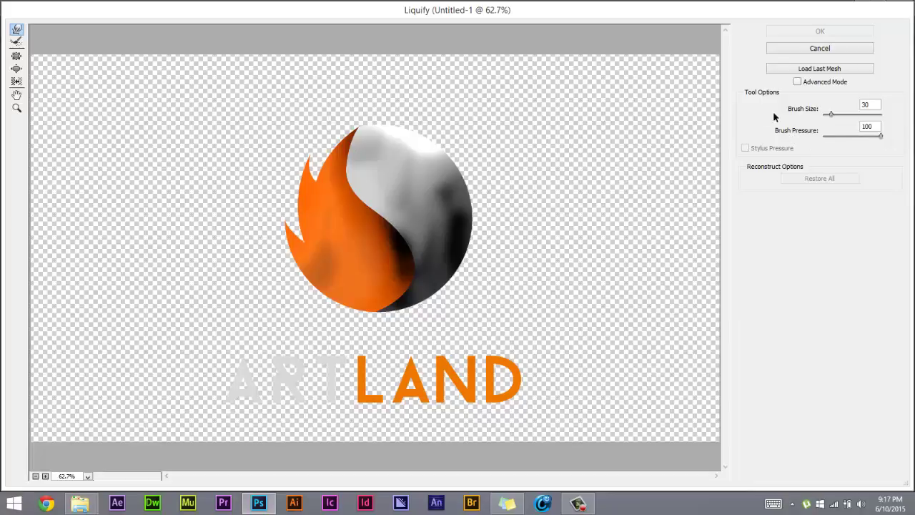
pyautogui.moveTo(838, 115); pyautogui.dragTo(836, 114)
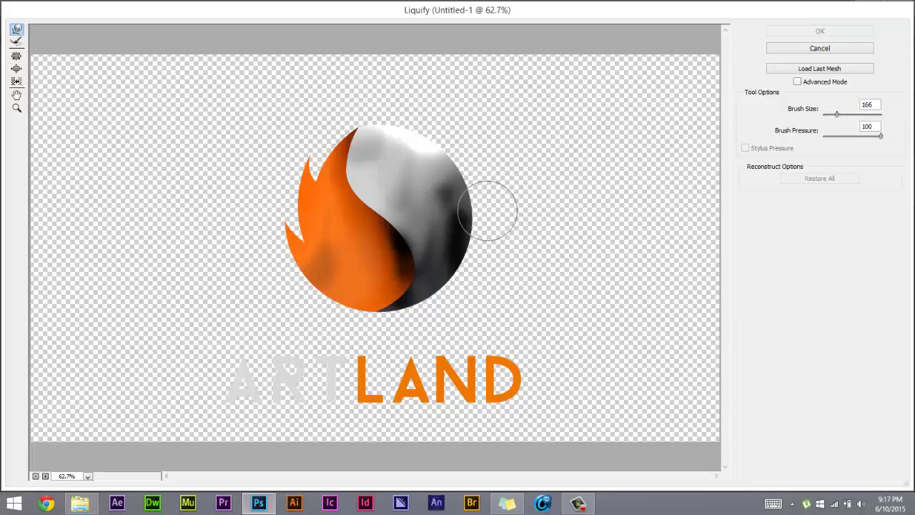
pyautogui.press('[')
pyautogui.press('[')
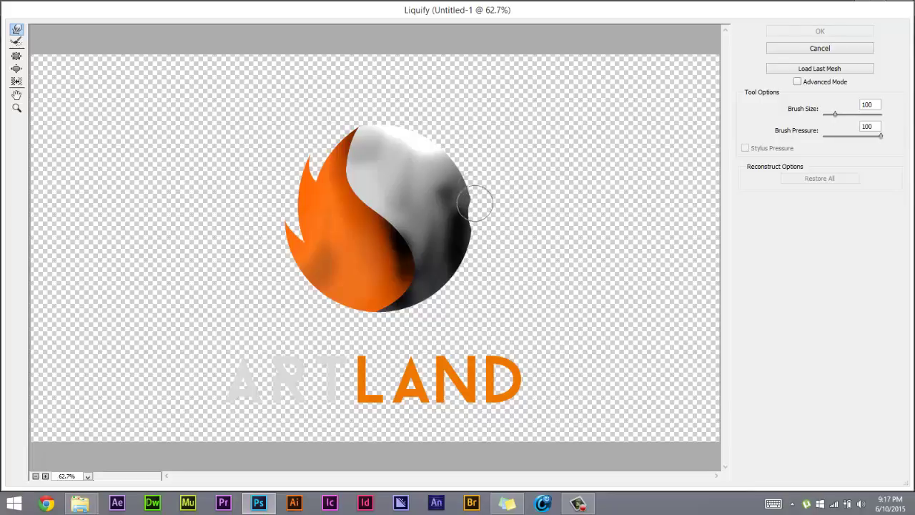
pyautogui.moveTo(476, 206); pyautogui.dragTo(472, 209)
pyautogui.press('[')
pyautogui.press('[')
pyautogui.press('[')
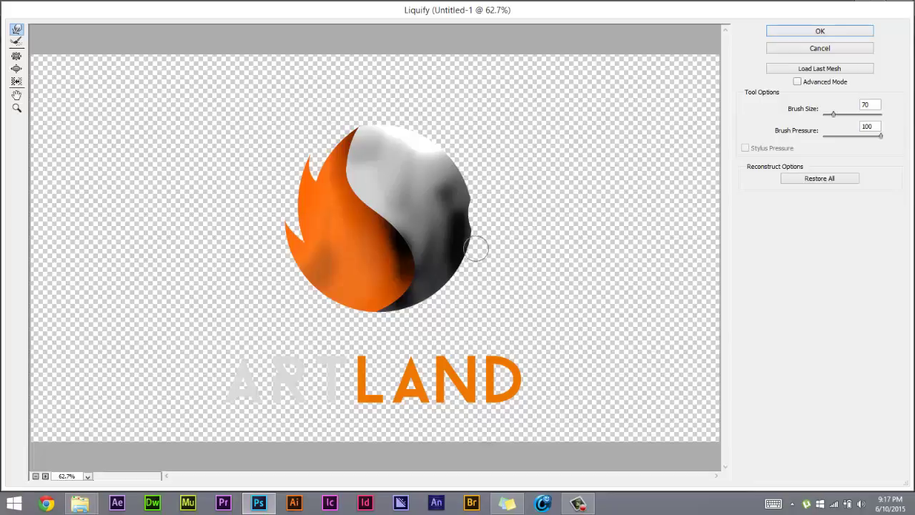
pyautogui.press('[')
pyautogui.press('[')
pyautogui.moveTo(447, 163); pyautogui.dragTo(440, 136)
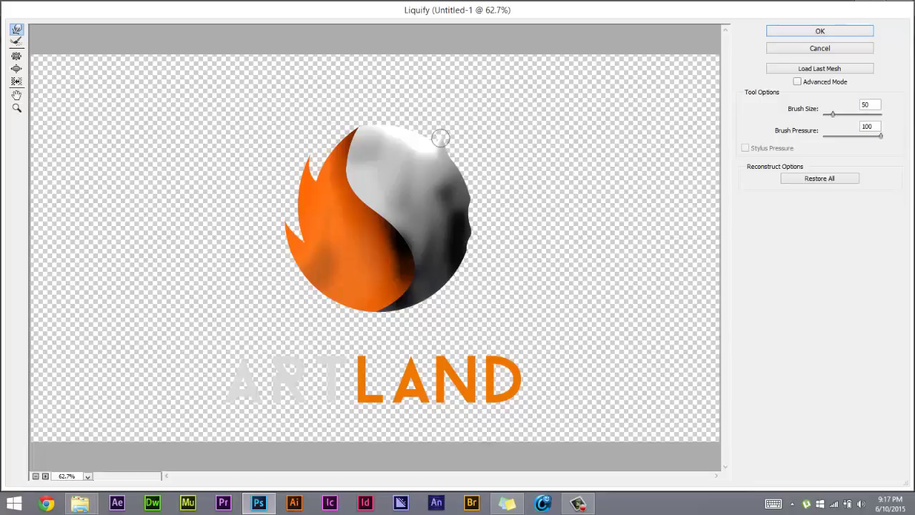
pyautogui.moveTo(340, 158); pyautogui.dragTo(367, 108)
# With brush size 45 and pressure 77, lengthen the left flame points and the sphere's upper-right edge.
pyautogui.press('[')
pyautogui.moveTo(881, 135); pyautogui.dragTo(869, 137)
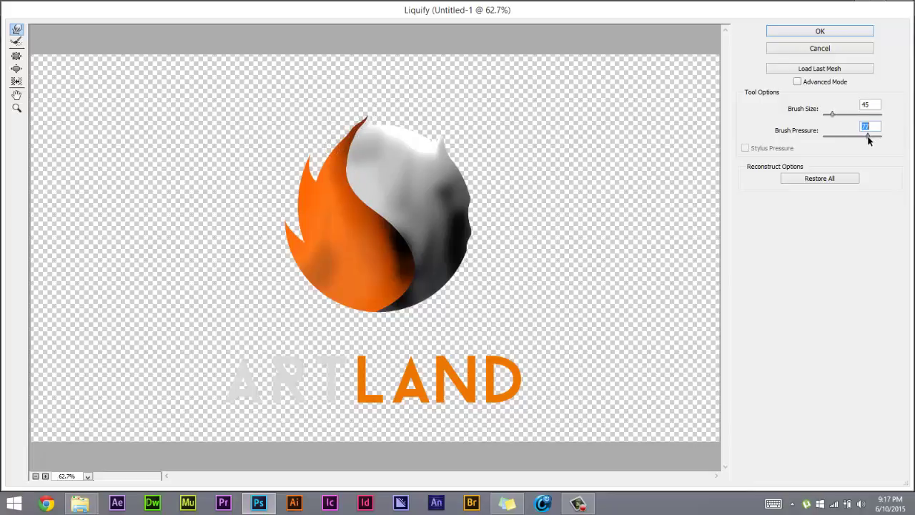
pyautogui.click(327, 152)
pyautogui.moveTo(312, 170); pyautogui.dragTo(301, 166)
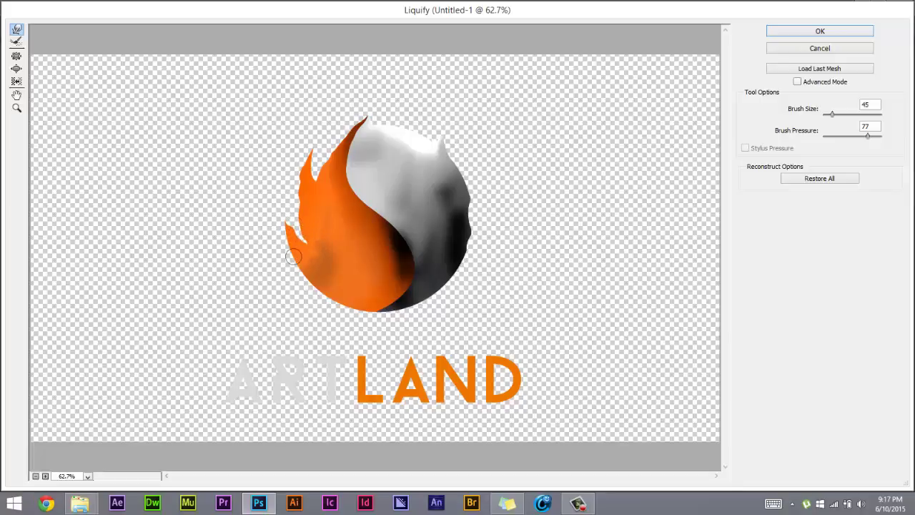
pyautogui.moveTo(286, 231); pyautogui.dragTo(281, 183)
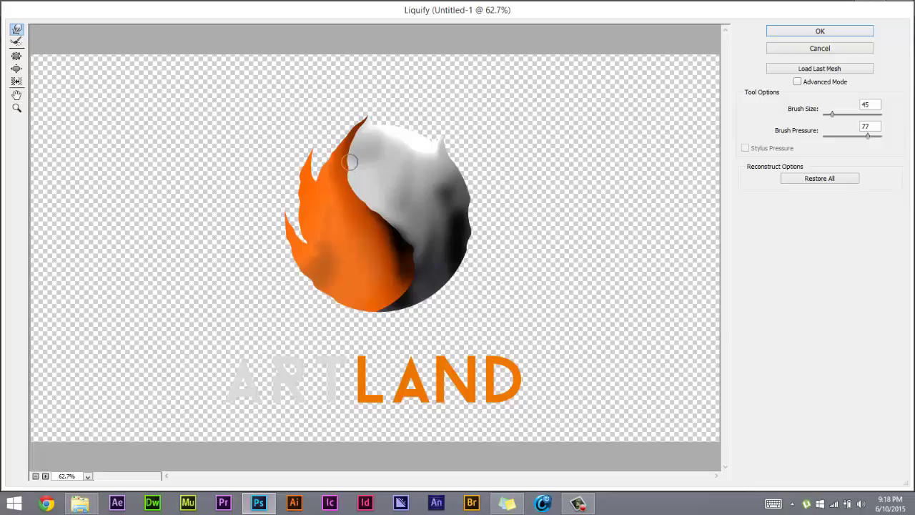
pyautogui.moveTo(432, 138); pyautogui.dragTo(418, 116)
# Warp the A's foot and right leg and the L's top in LAND, then apply Liquify.
pyautogui.moveTo(390, 411); pyautogui.dragTo(403, 398)
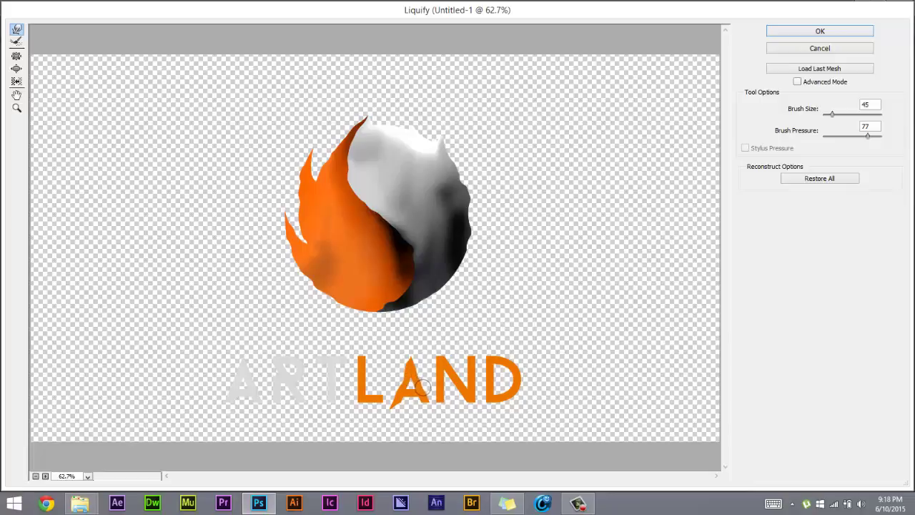
pyautogui.moveTo(429, 409); pyautogui.dragTo(428, 428)
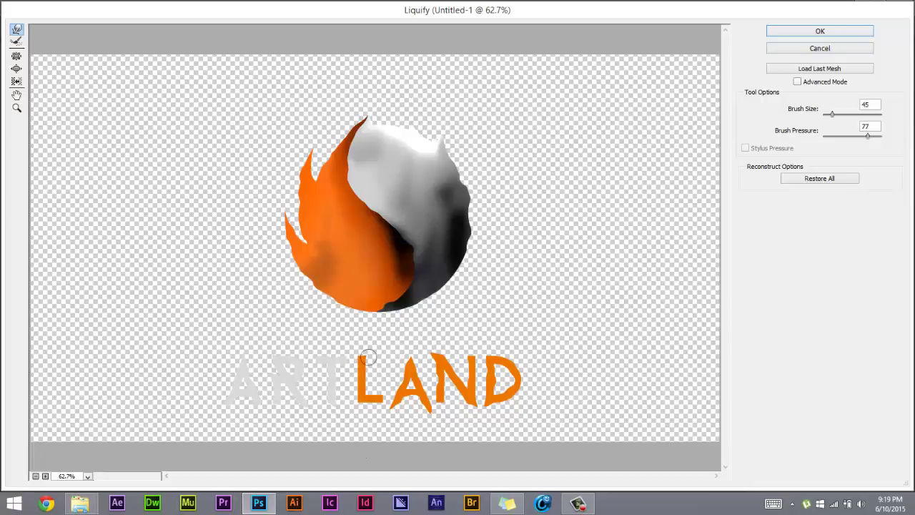
pyautogui.moveTo(363, 361); pyautogui.dragTo(364, 329)
pyautogui.click(819, 32)
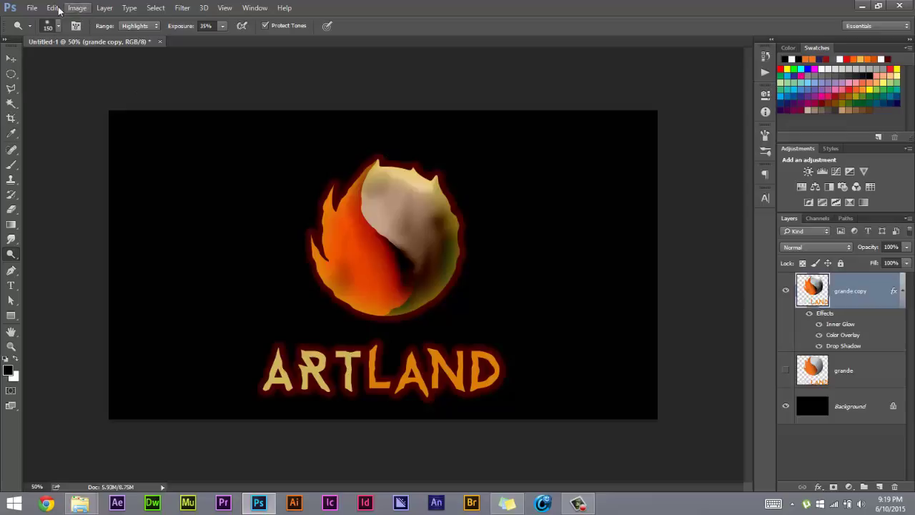
# Create a new 1920×1080 px, 72 ppi RGB document with a white background.
pyautogui.click(32, 8)
pyautogui.click(39, 22)
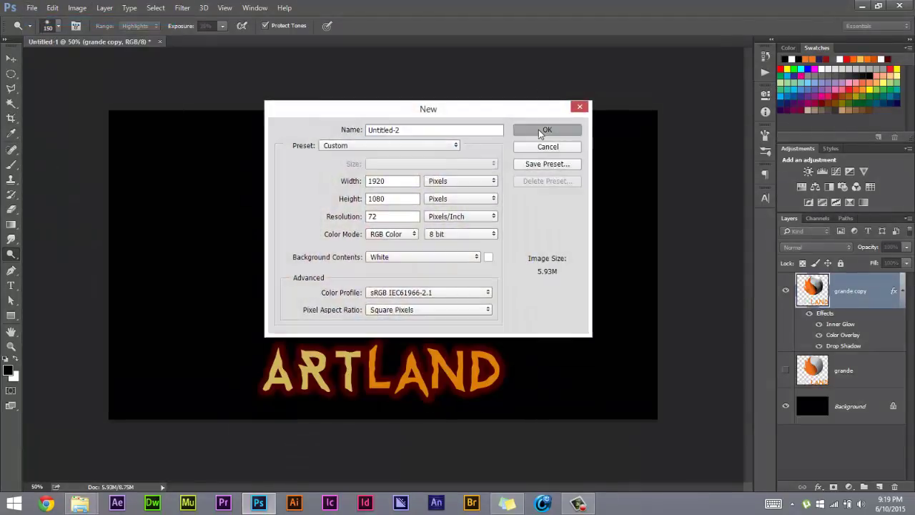
pyautogui.click(546, 132)
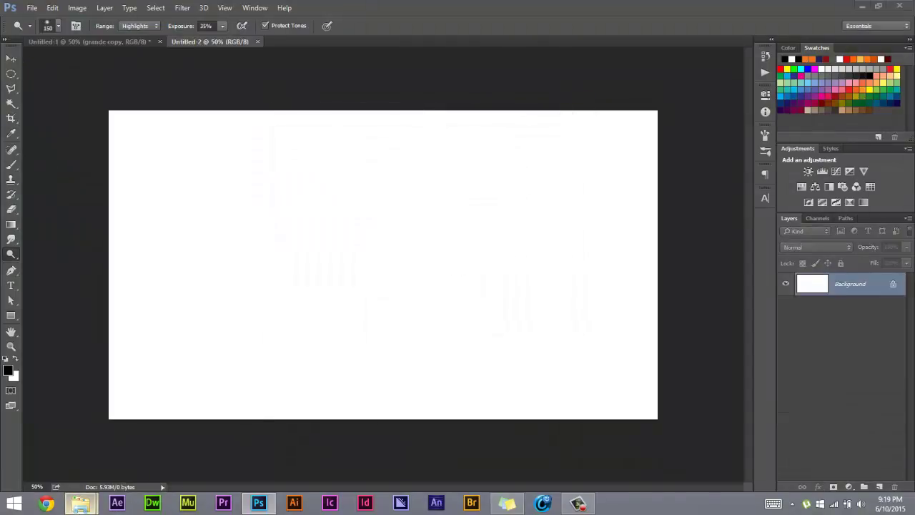
pyautogui.moveTo(79, 503)
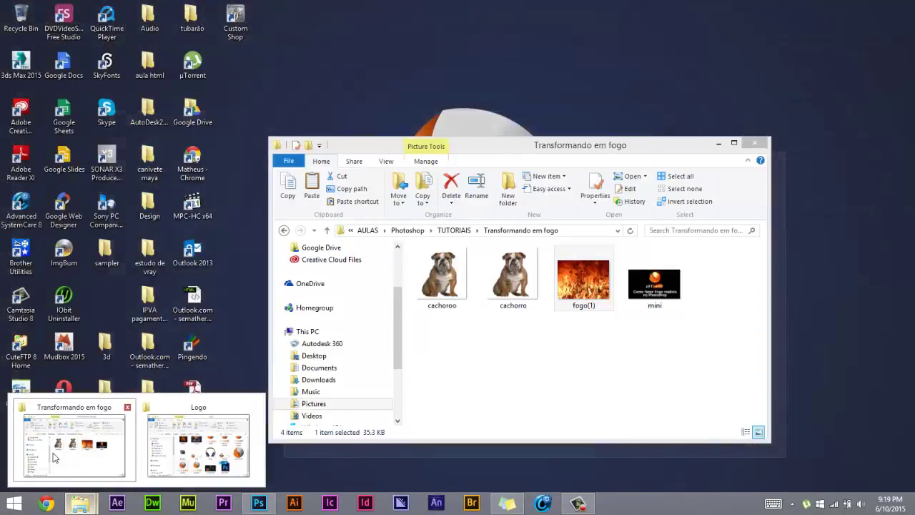
# Place fogo(1) into Untitled-2, scale it to 168%, rasterize it, and move it down-left.
pyautogui.click(53, 457)
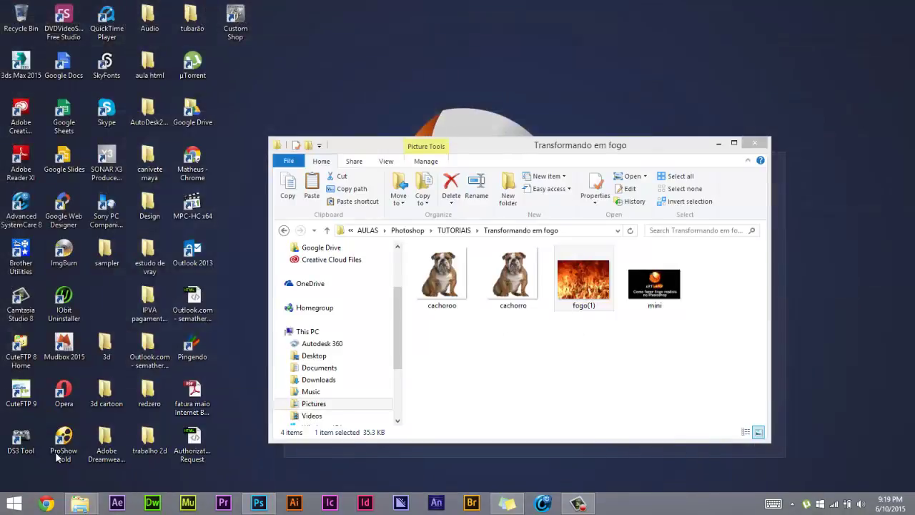
pyautogui.moveTo(584, 279)
pyautogui.mouseDown()
pyautogui.moveTo(143, 272)
pyautogui.moveTo(167, 269)
pyautogui.mouseUp()
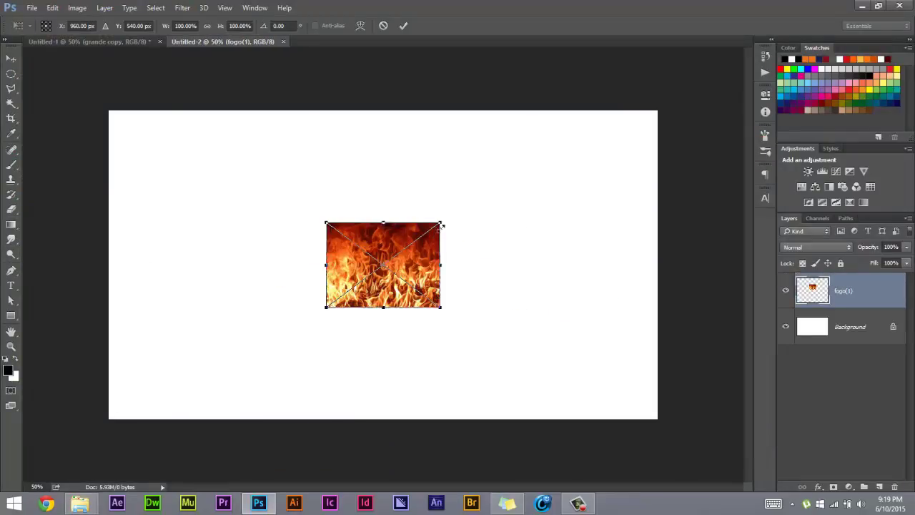
pyautogui.moveTo(464, 221); pyautogui.dragTo(526, 176)
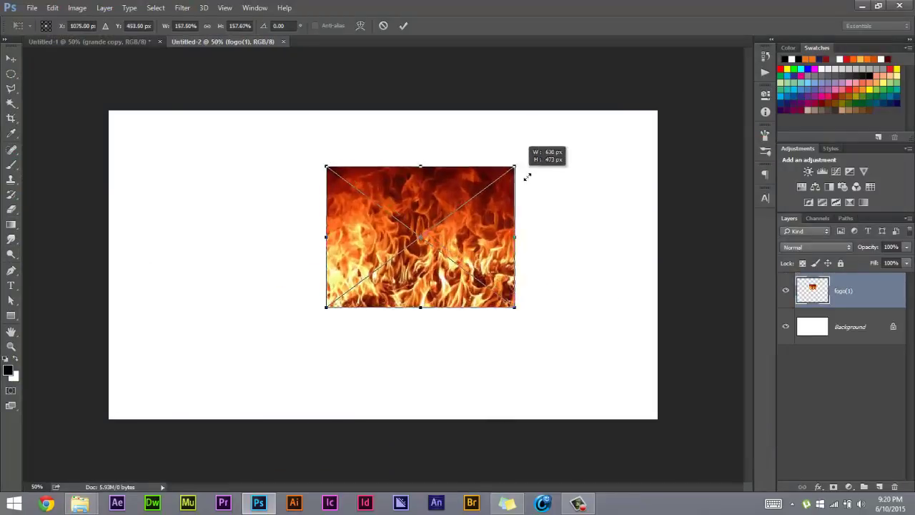
pyautogui.click(403, 26)
pyautogui.press('o')
pyautogui.click(431, 268)
pyautogui.click(435, 200)
pyautogui.press('v')
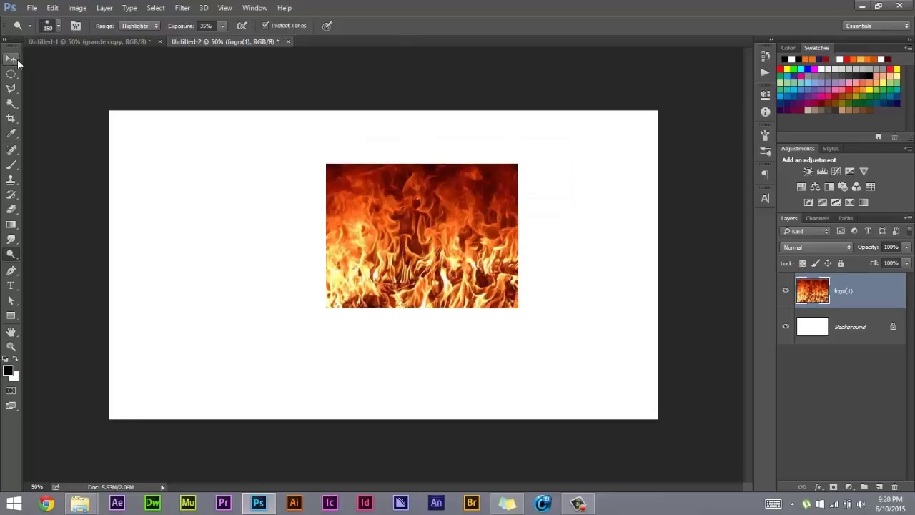
pyautogui.moveTo(448, 289)
pyautogui.mouseDown()
pyautogui.moveTo(380, 346)
pyautogui.moveTo(408, 319)
pyautogui.mouseUp()
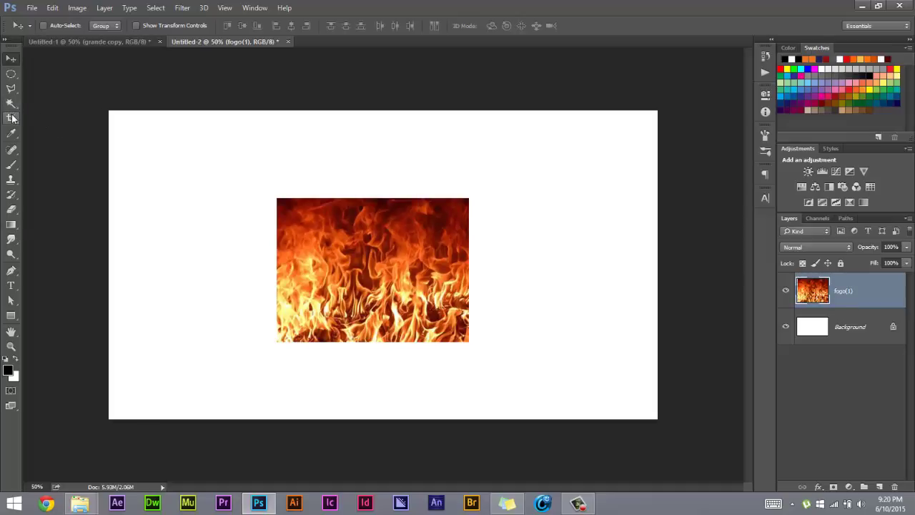
# Crop all four sides of the Untitled-2 canvas to the fire photo, removing the white margin.
pyautogui.click(10, 120)
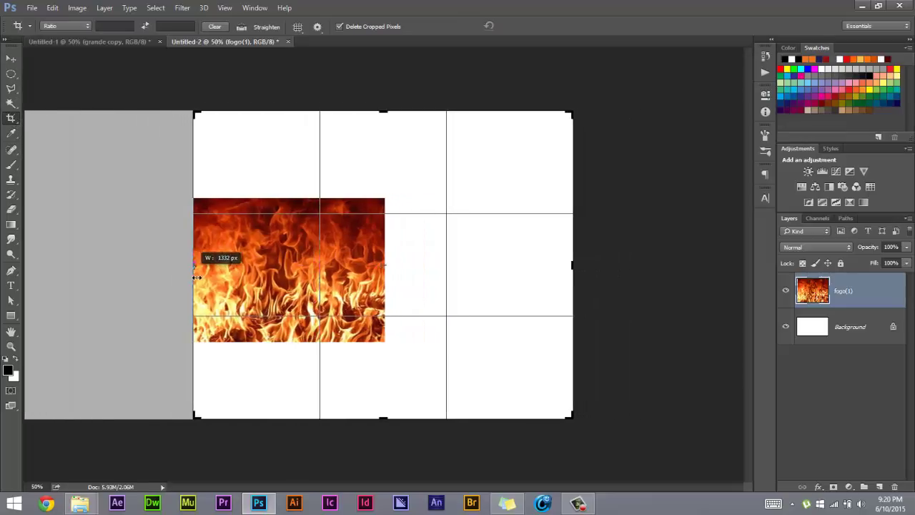
pyautogui.moveTo(112, 269); pyautogui.dragTo(194, 266)
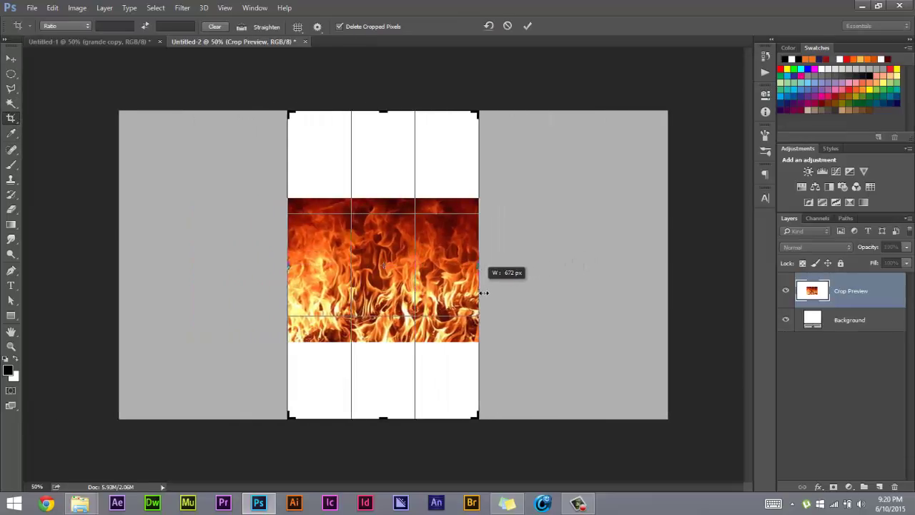
pyautogui.moveTo(575, 277); pyautogui.dragTo(480, 277)
pyautogui.moveTo(389, 119); pyautogui.dragTo(390, 147)
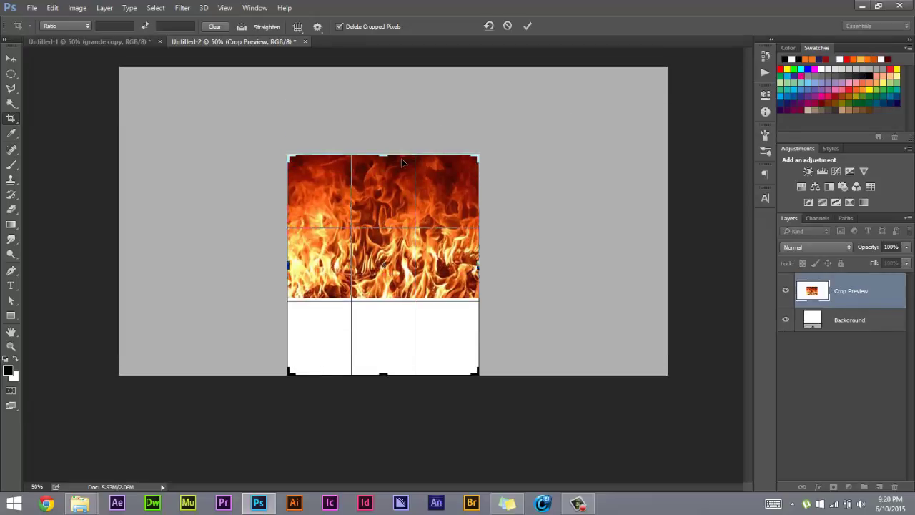
pyautogui.moveTo(394, 376); pyautogui.dragTo(402, 337)
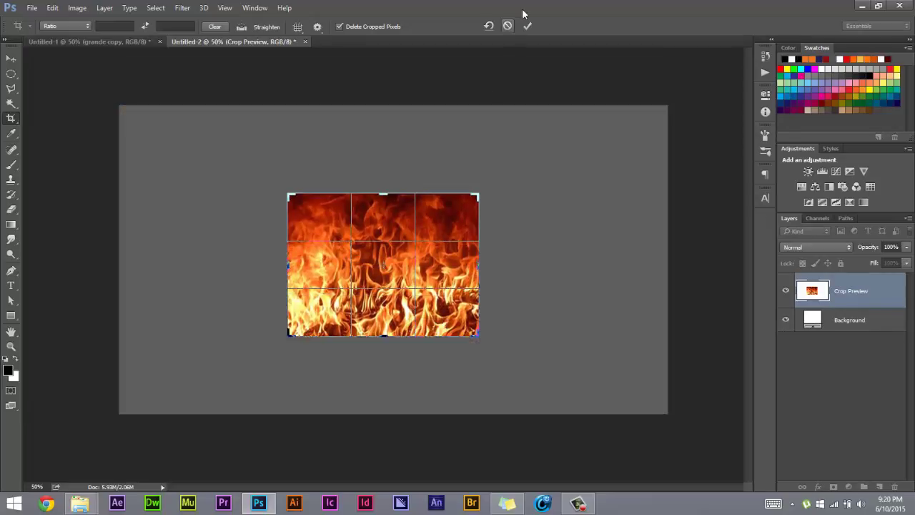
pyautogui.click(528, 26)
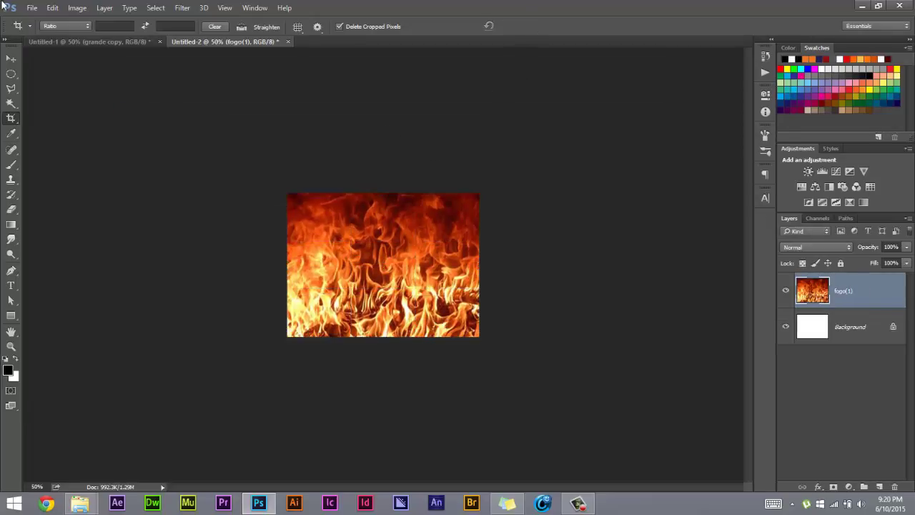
pyautogui.click(11, 57)
# Select the bright flames via the Green channel and copy them onto a new Layer 1.
pyautogui.scroll(1, 572, 214)
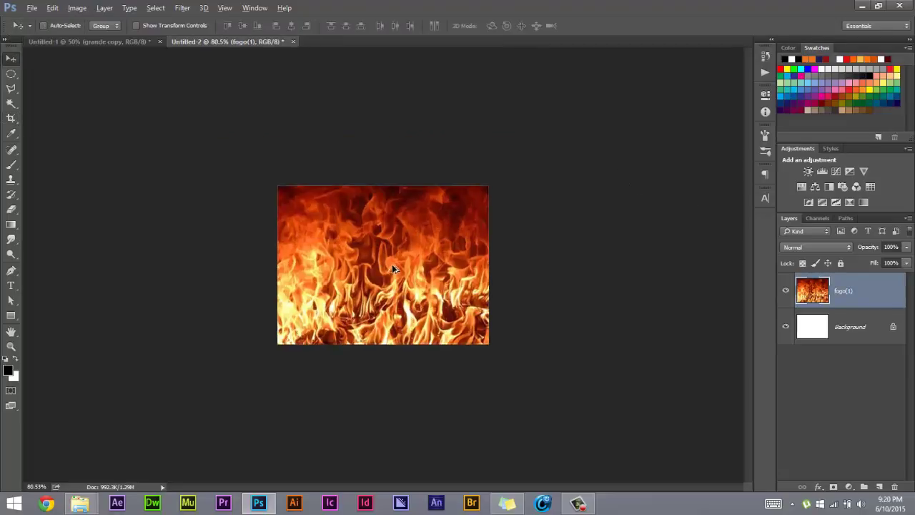
pyautogui.scroll(3, 629, 207)
pyautogui.scroll(-1, 483, 243)
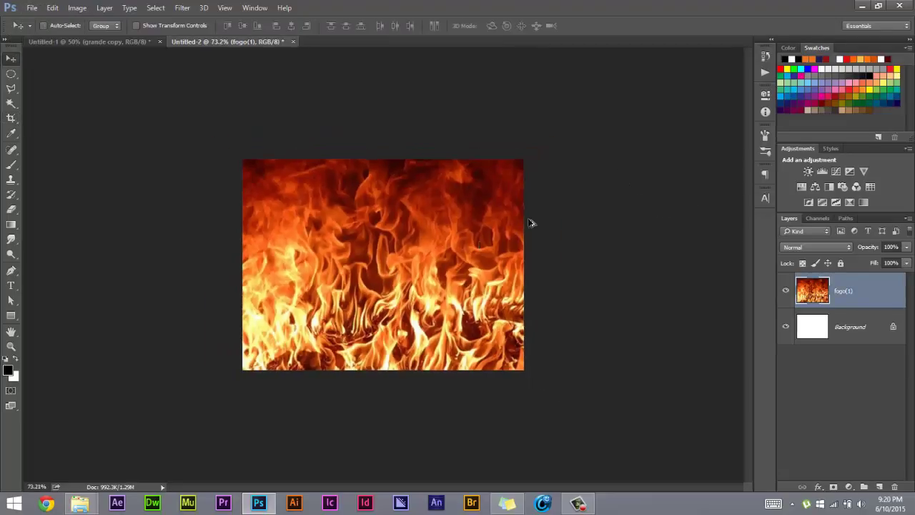
pyautogui.click(812, 220)
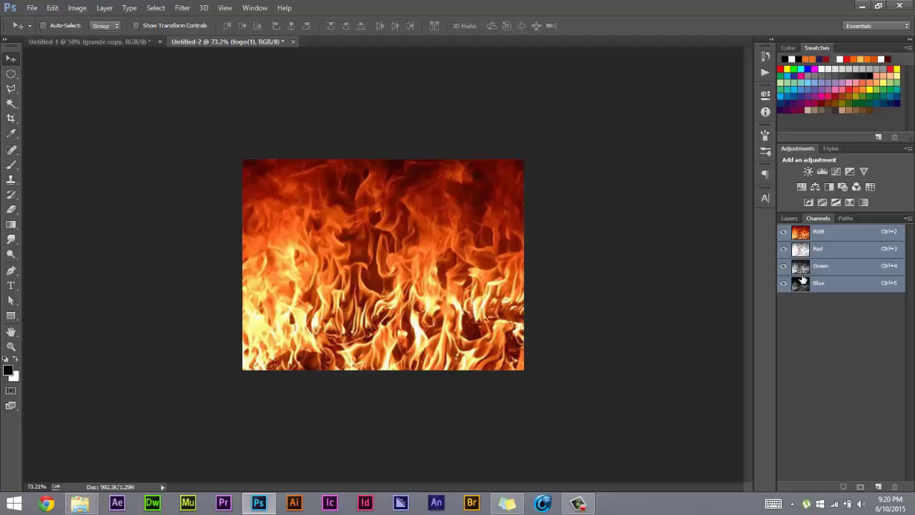
pyautogui.keyDown('ctrl'); pyautogui.click(802, 269); pyautogui.keyUp('ctrl')
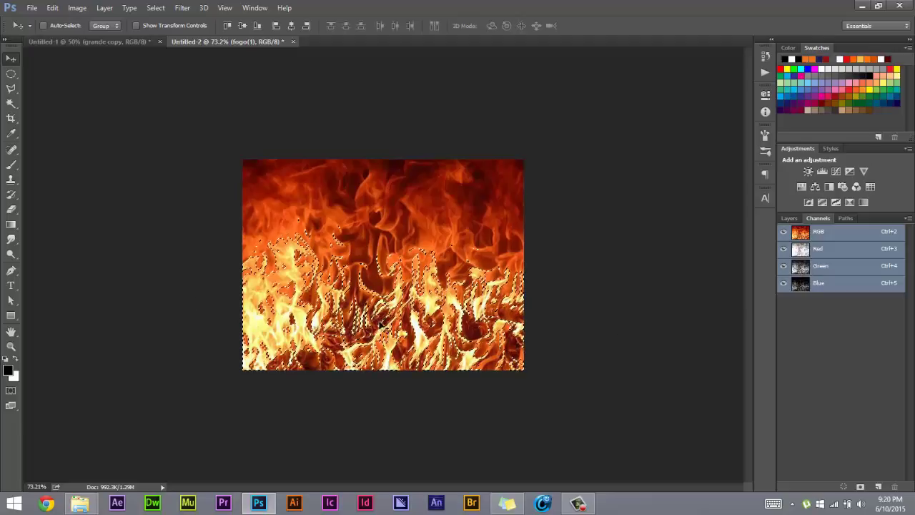
pyautogui.click(789, 218)
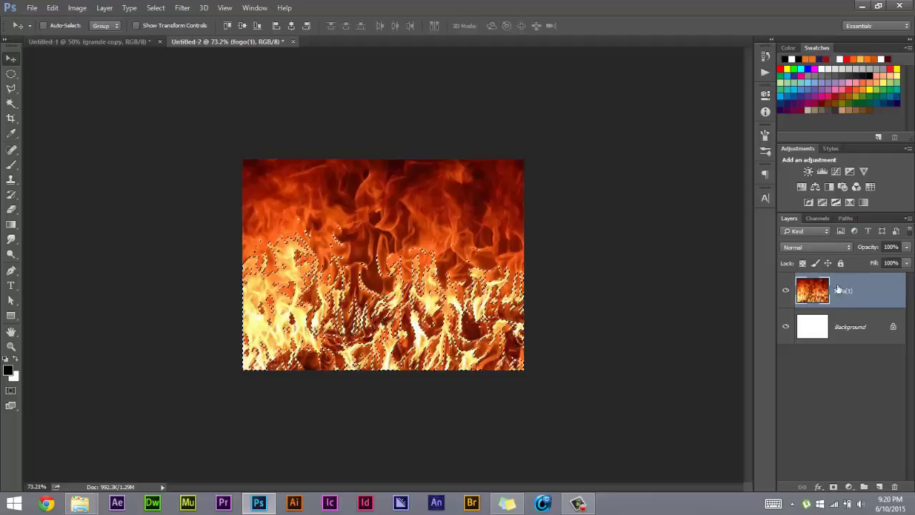
pyautogui.hotkey('ctrl', 'j')
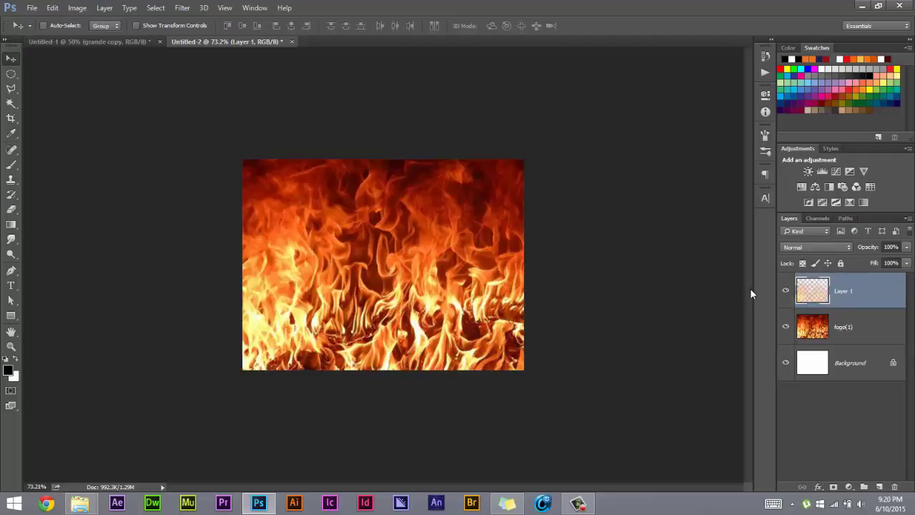
# Hide fogo(1), drag Layer 1 into the ARTLAND document, and position it over the emblem.
pyautogui.click(788, 327)
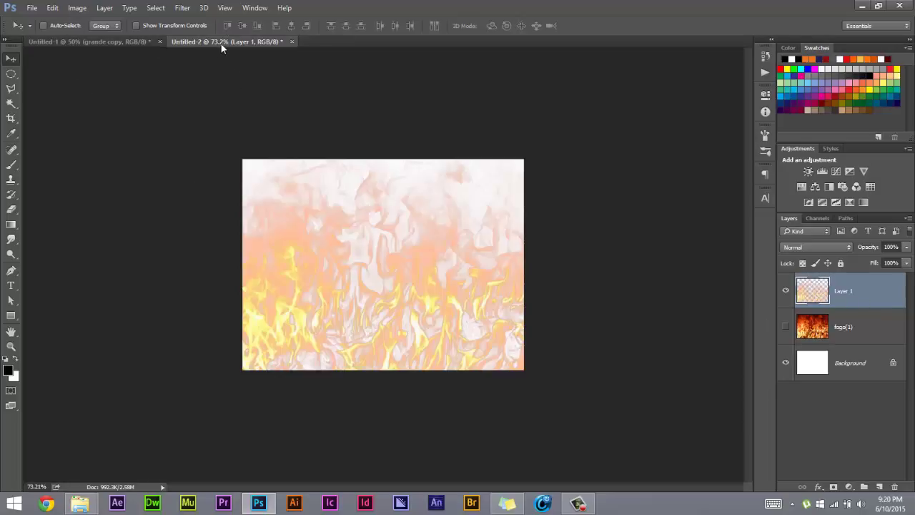
pyautogui.moveTo(230, 44); pyautogui.dragTo(50, 92)
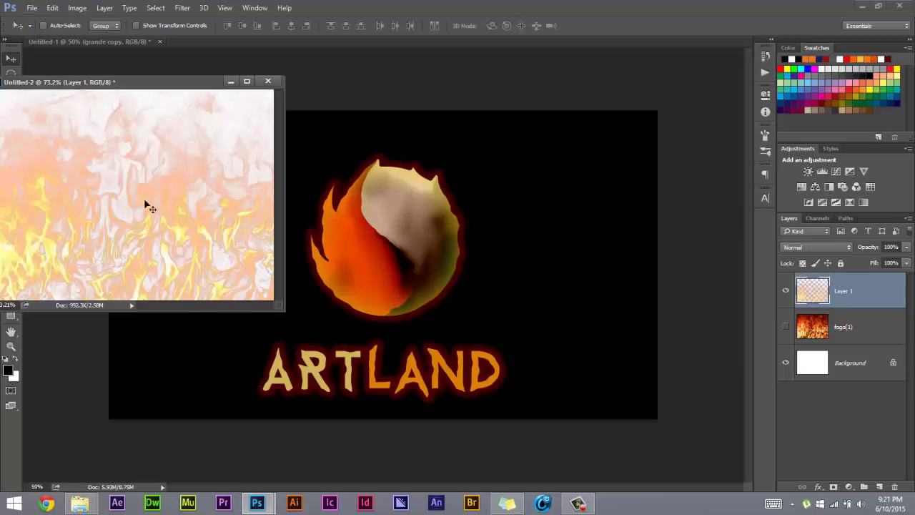
pyautogui.moveTo(841, 295); pyautogui.dragTo(417, 254)
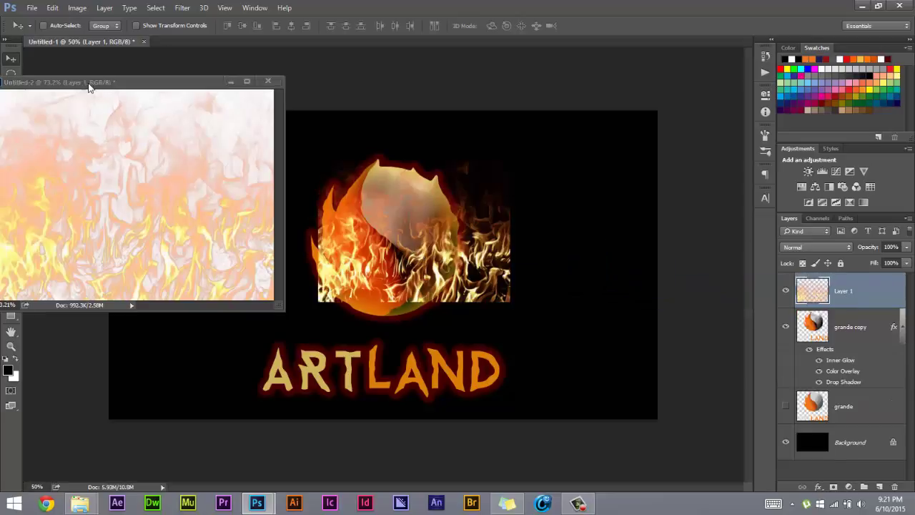
pyautogui.moveTo(90, 84); pyautogui.dragTo(277, 46)
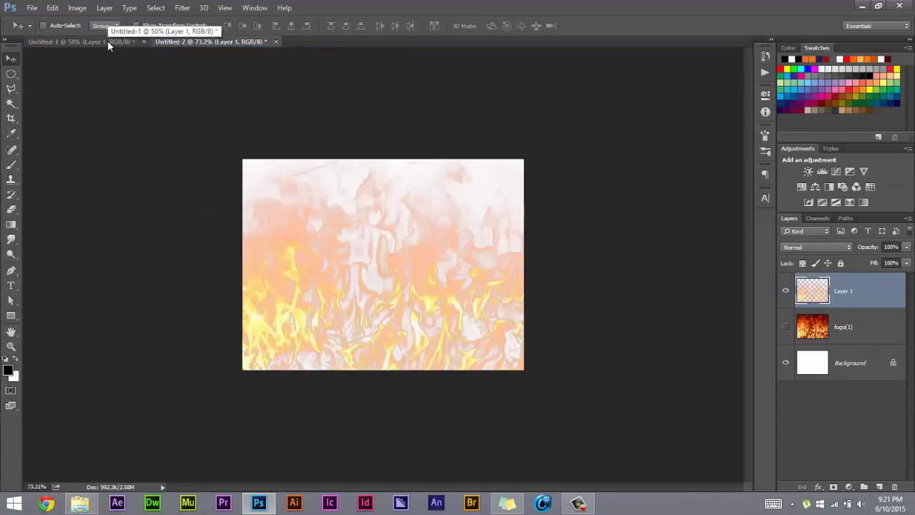
pyautogui.click(107, 40)
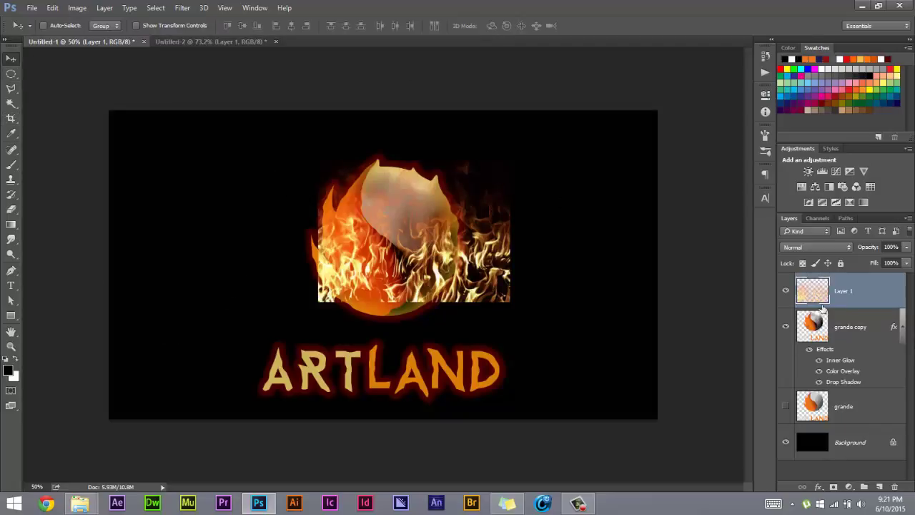
pyautogui.moveTo(440, 267); pyautogui.dragTo(409, 303)
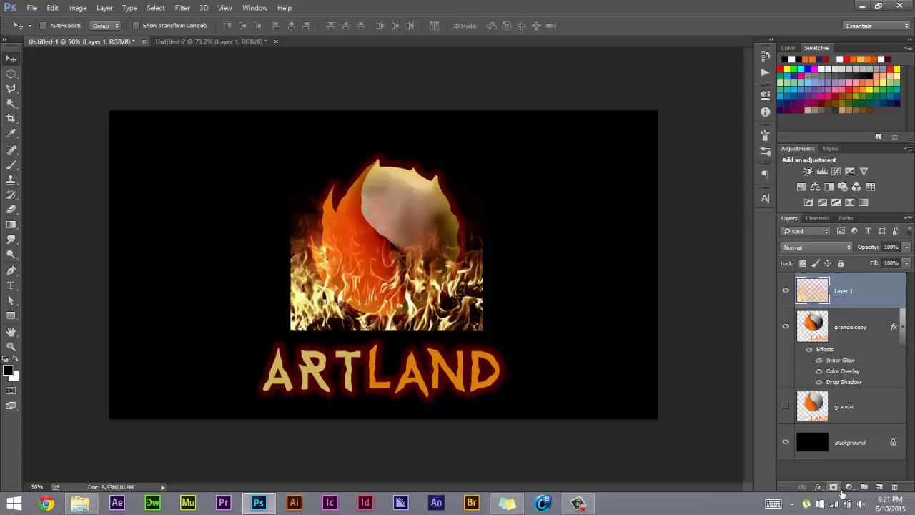
# Add a layer mask to Layer 1 and set up a soft 125 px brush.
pyautogui.click(833, 487)
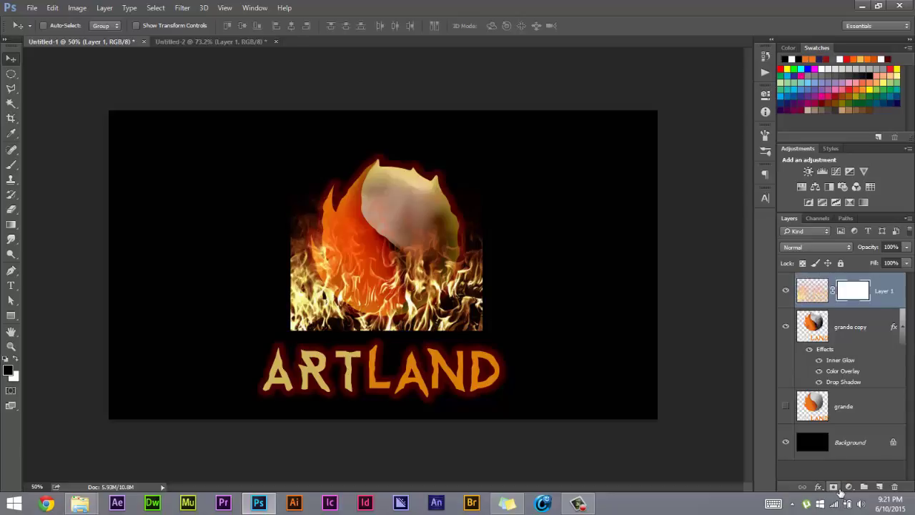
pyautogui.click(7, 167)
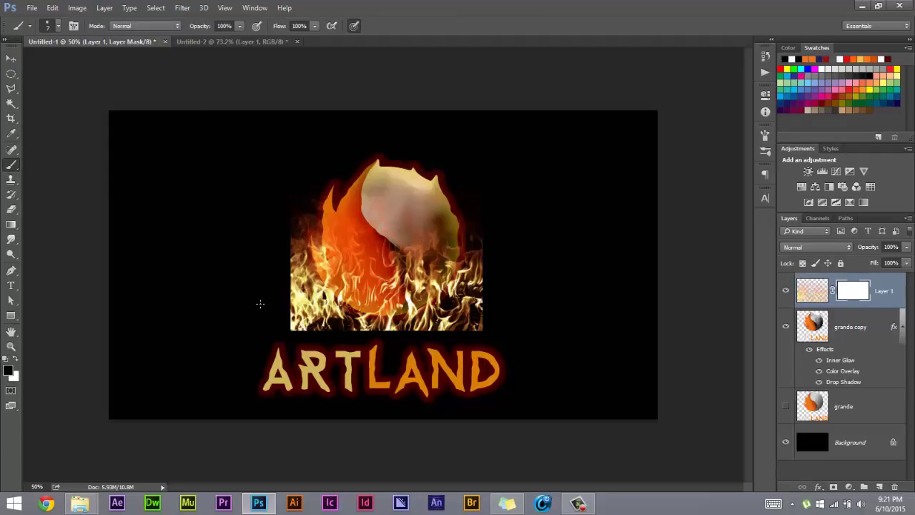
pyautogui.press(']')
pyautogui.press(']')
pyautogui.press(']')
pyautogui.rightClick(279, 308)
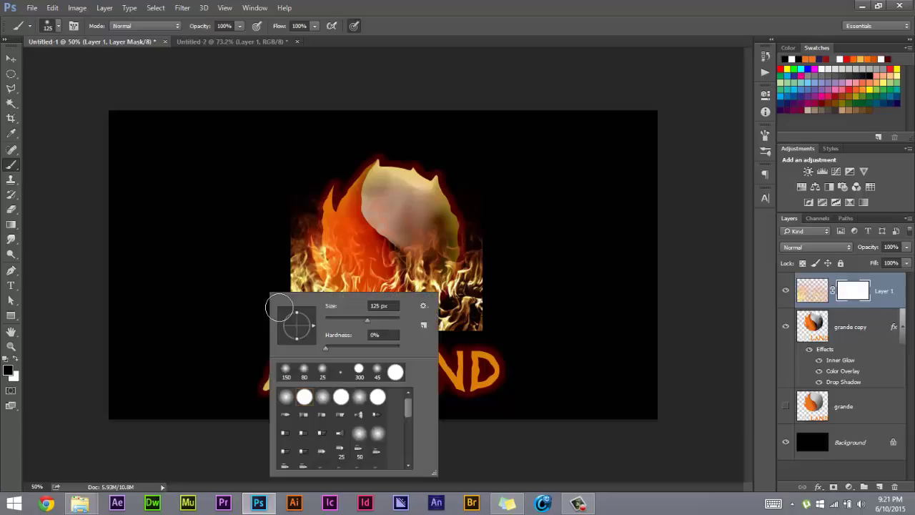
pyautogui.click(402, 28)
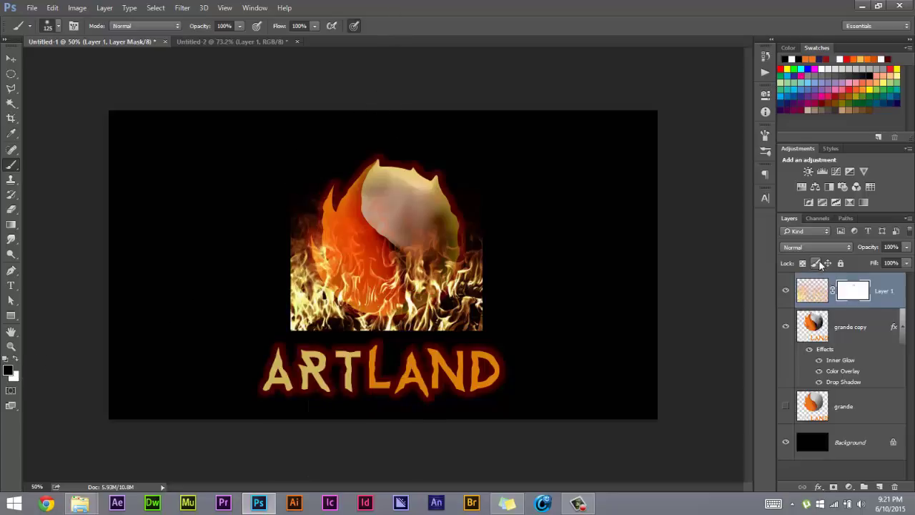
# Paint black on the mask to fade the fire's left and right edges.
pyautogui.moveTo(302, 353); pyautogui.dragTo(291, 305)
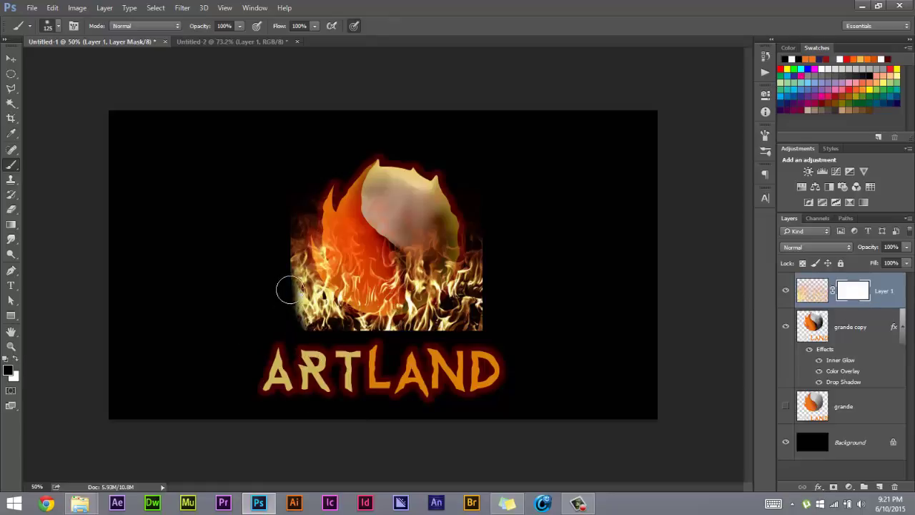
pyautogui.moveTo(291, 305); pyautogui.dragTo(303, 191)
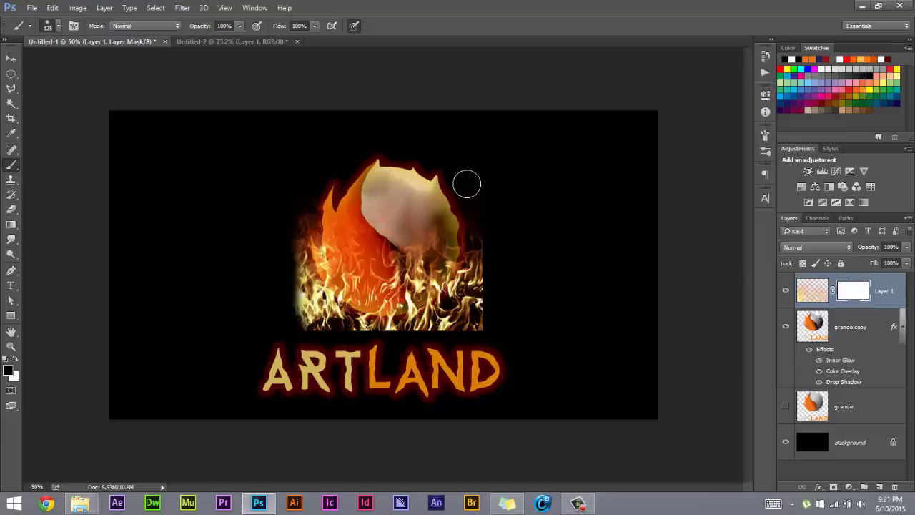
pyautogui.moveTo(508, 254)
pyautogui.mouseDown()
pyautogui.moveTo(502, 272)
pyautogui.moveTo(513, 238)
pyautogui.moveTo(501, 297)
pyautogui.moveTo(451, 348)
pyautogui.moveTo(327, 354)
pyautogui.moveTo(318, 343)
pyautogui.mouseUp()
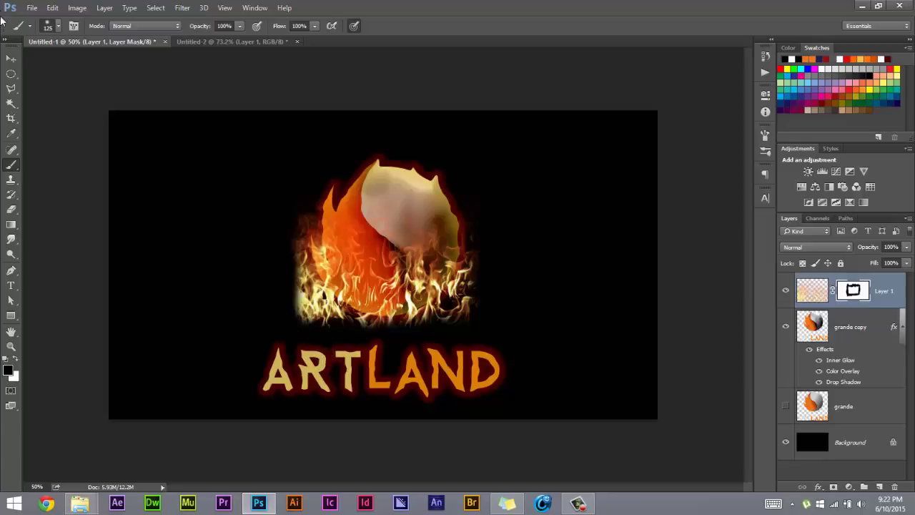
pyautogui.click(11, 60)
# Scale Layer 1's flames to about 93% and duplicate them rightward under the logo.
pyautogui.click(815, 294)
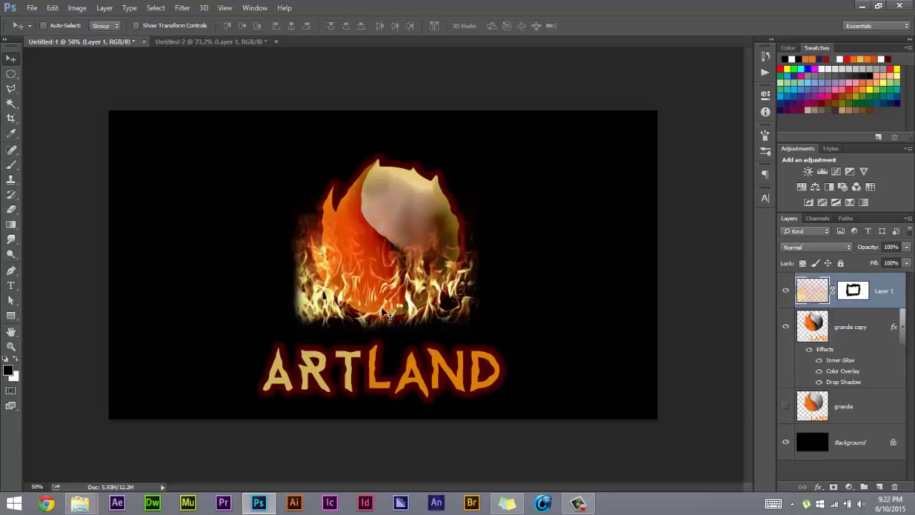
pyautogui.moveTo(387, 315)
pyautogui.mouseDown()
pyautogui.moveTo(377, 324)
pyautogui.moveTo(375, 292)
pyautogui.mouseUp()
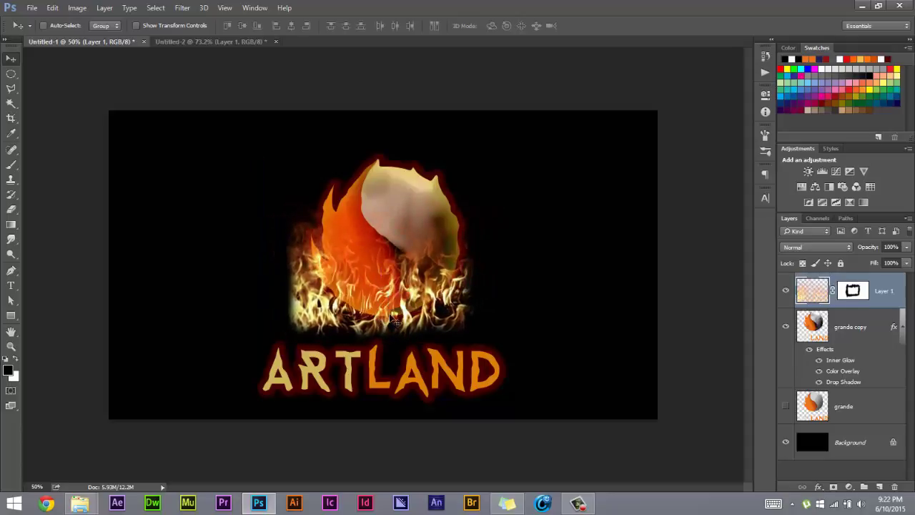
pyautogui.hotkey('ctrl', 't')
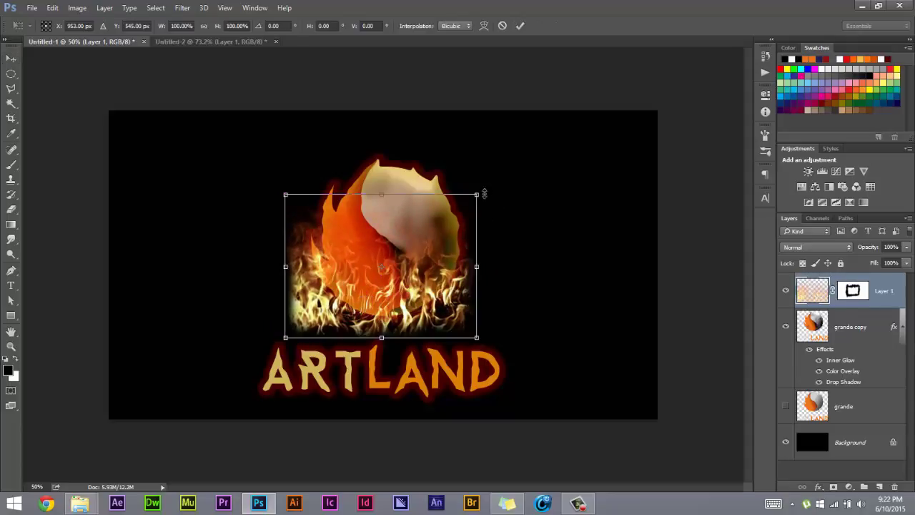
pyautogui.moveTo(484, 193)
pyautogui.mouseDown()
pyautogui.moveTo(448, 212)
pyautogui.moveTo(463, 205)
pyautogui.mouseUp()
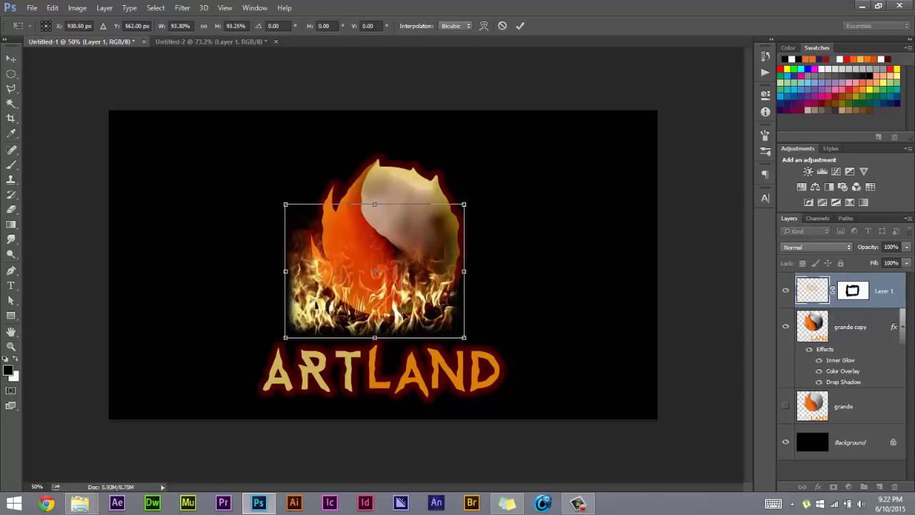
pyautogui.click(520, 26)
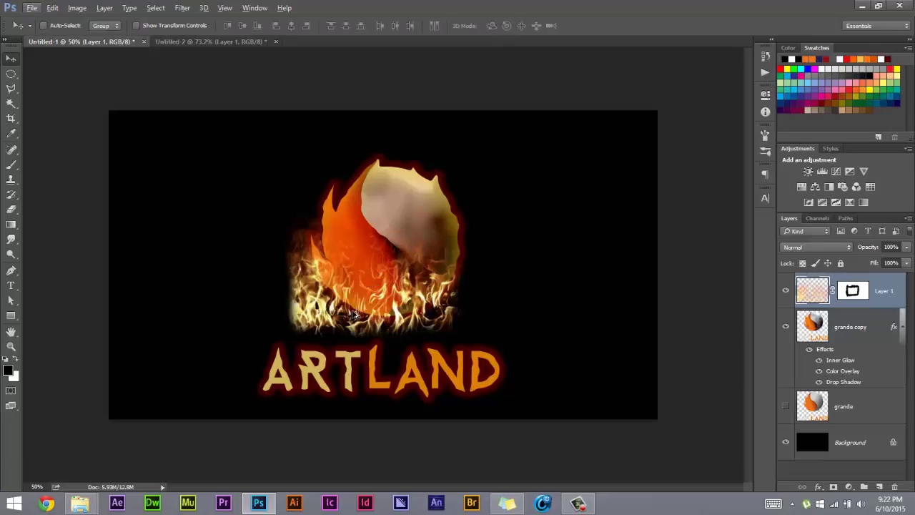
pyautogui.moveTo(353, 315)
pyautogui.mouseDown()
pyautogui.moveTo(410, 289)
pyautogui.moveTo(432, 296)
pyautogui.mouseUp()
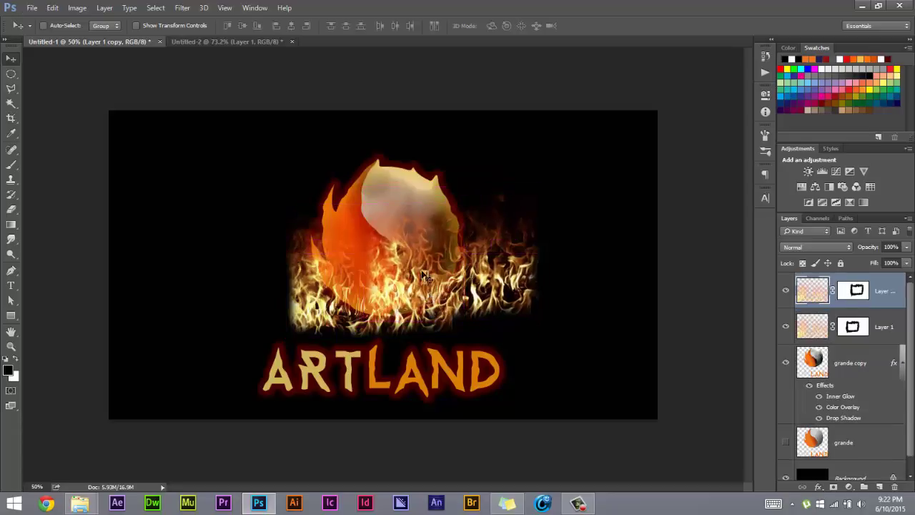
# Add a fire copy tilted about 40°, slightly shrunk, at the logo's upper left.
pyautogui.keyDown('alt'); pyautogui.moveTo(469, 284); pyautogui.dragTo(391, 284); pyautogui.keyUp('alt')
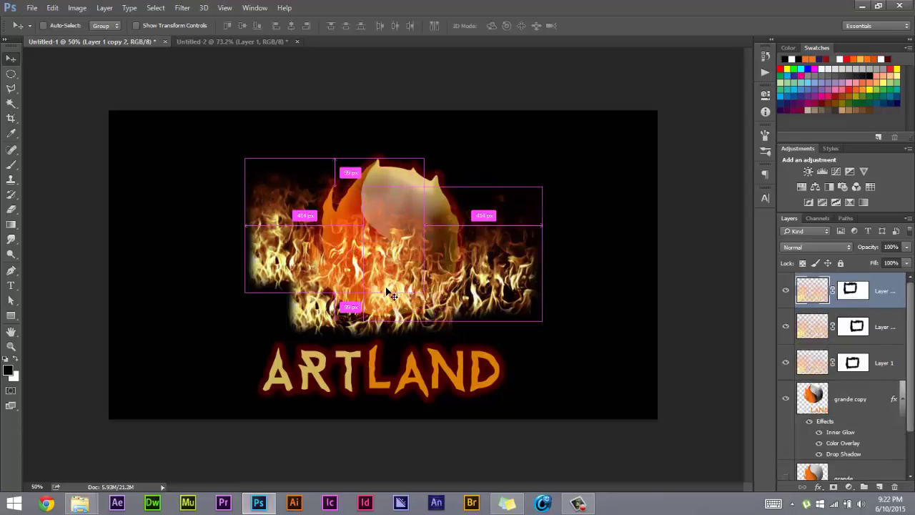
pyautogui.hotkey('ctrl', 't')
pyautogui.moveTo(432, 156); pyautogui.dragTo(459, 213)
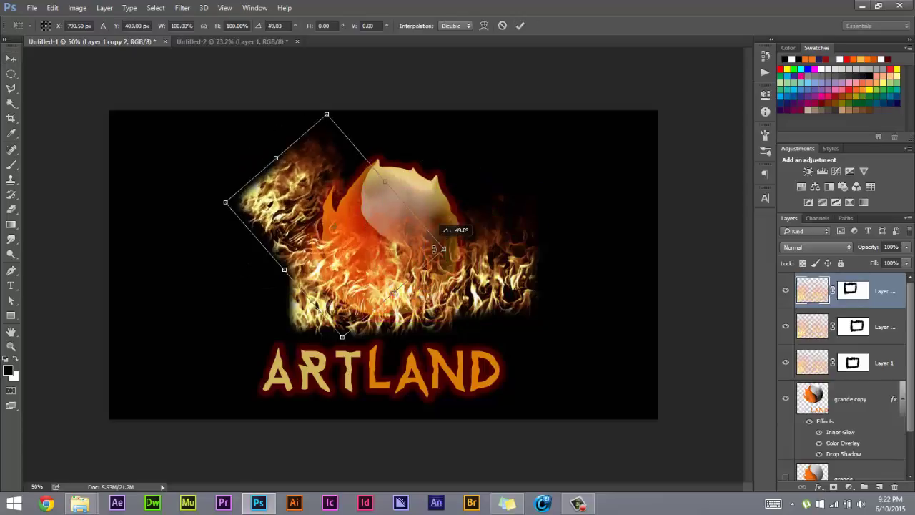
pyautogui.moveTo(356, 299)
pyautogui.mouseDown()
pyautogui.moveTo(363, 271)
pyautogui.moveTo(359, 281)
pyautogui.mouseUp()
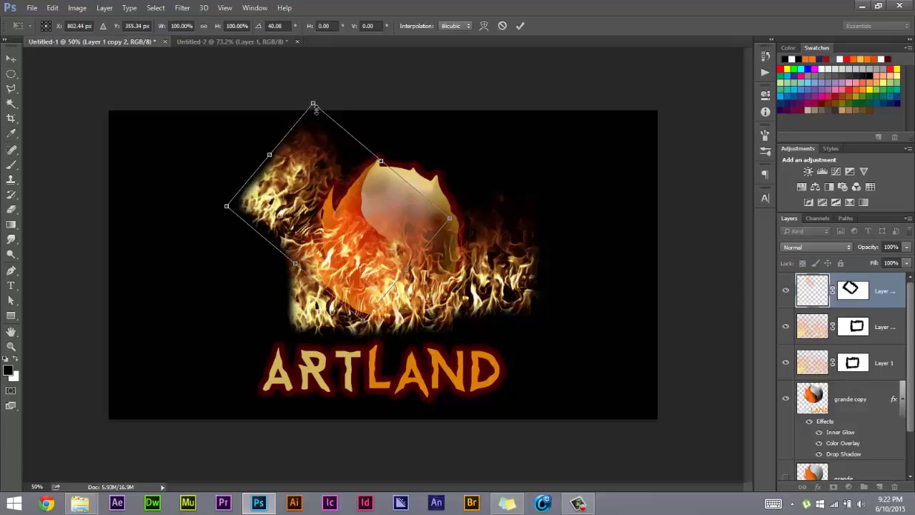
pyautogui.moveTo(315, 107); pyautogui.dragTo(319, 128)
pyautogui.click(522, 26)
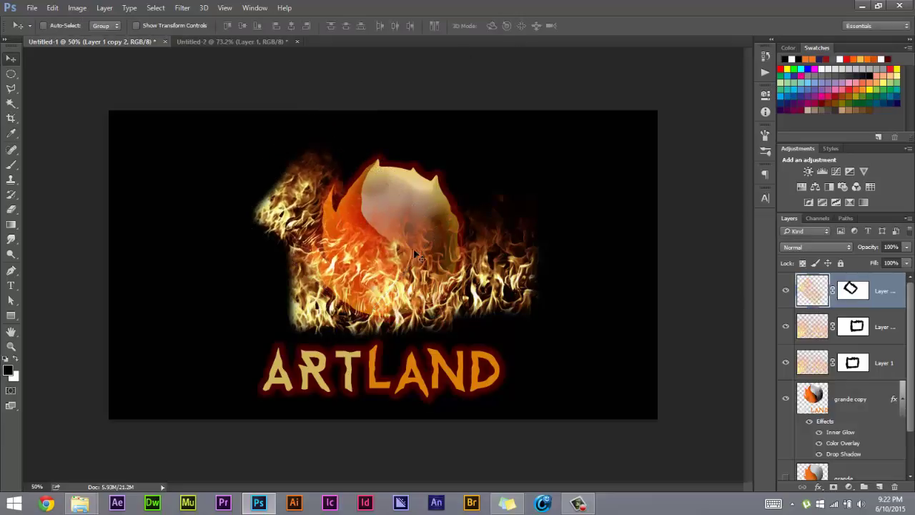
pyautogui.moveTo(361, 218); pyautogui.dragTo(438, 242)
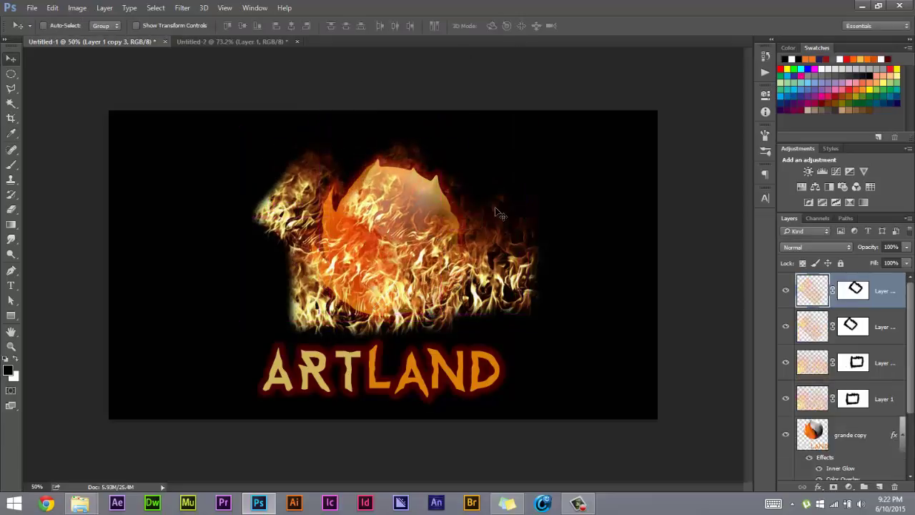
# Add another fire copy rotated -60°, moved up and scaled to about 86%.
pyautogui.hotkey('ctrl', 'alt', 't')
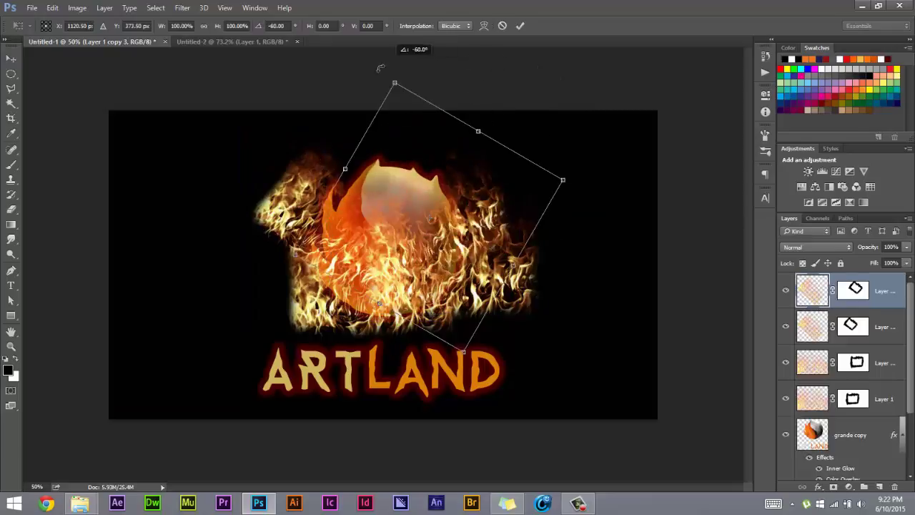
pyautogui.moveTo(548, 114); pyautogui.dragTo(420, 104)
pyautogui.moveTo(465, 249); pyautogui.dragTo(466, 228)
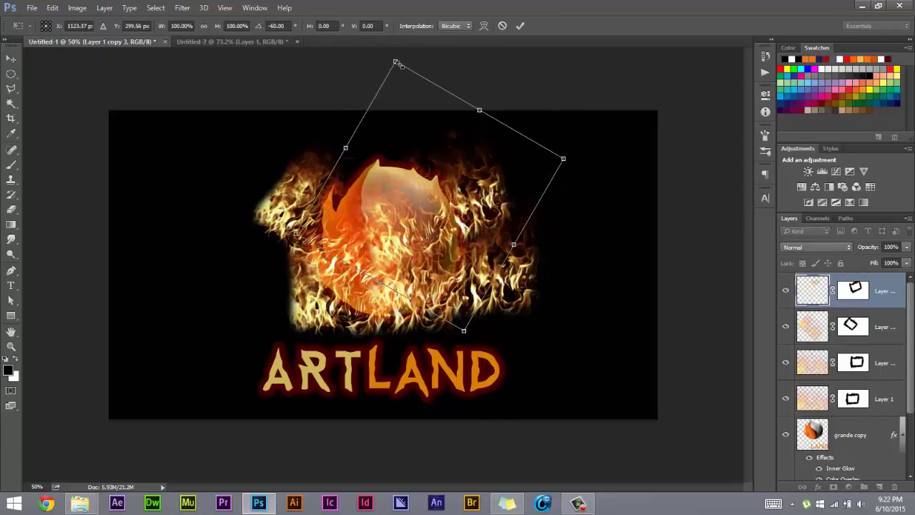
pyautogui.moveTo(464, 331); pyautogui.dragTo(454, 301)
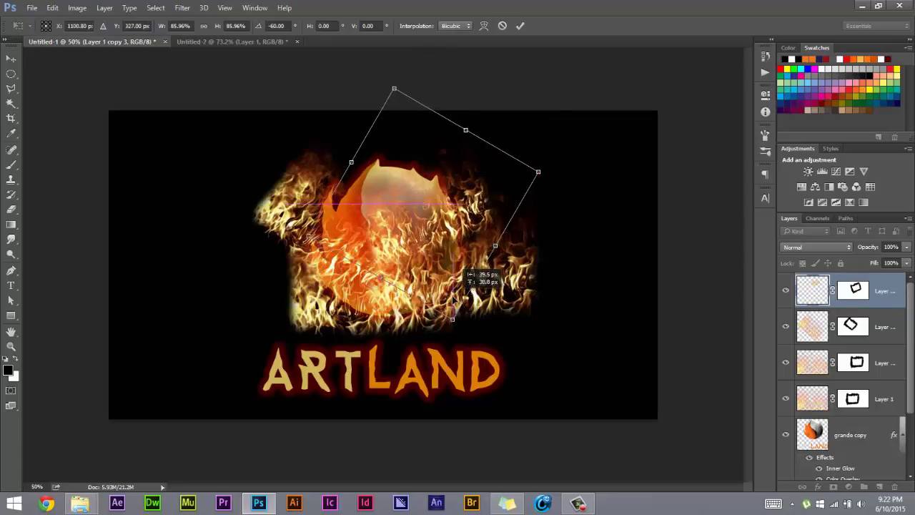
pyautogui.click(520, 26)
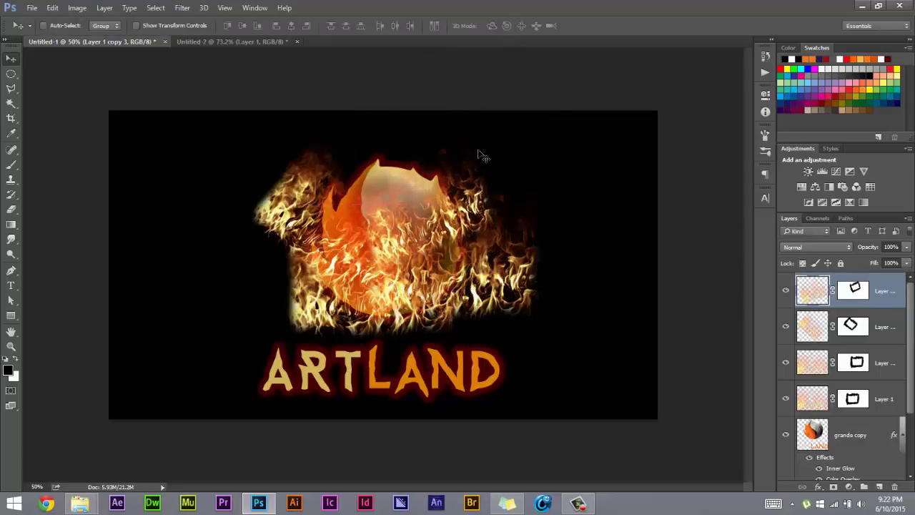
# Repeat the last transform on a new fire copy, then rotate it 30° and nudge it.
pyautogui.hotkey('ctrl', 'alt', 'shift', 't')
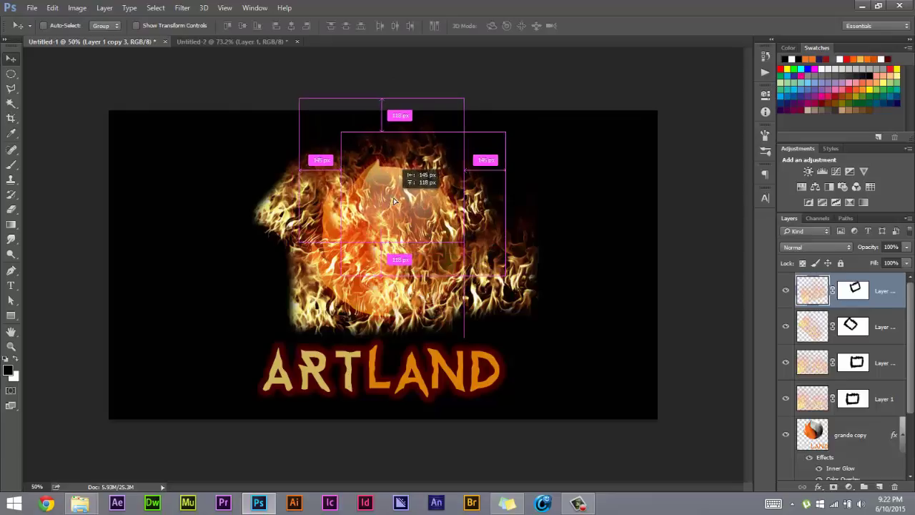
pyautogui.hotkey('ctrl', 't')
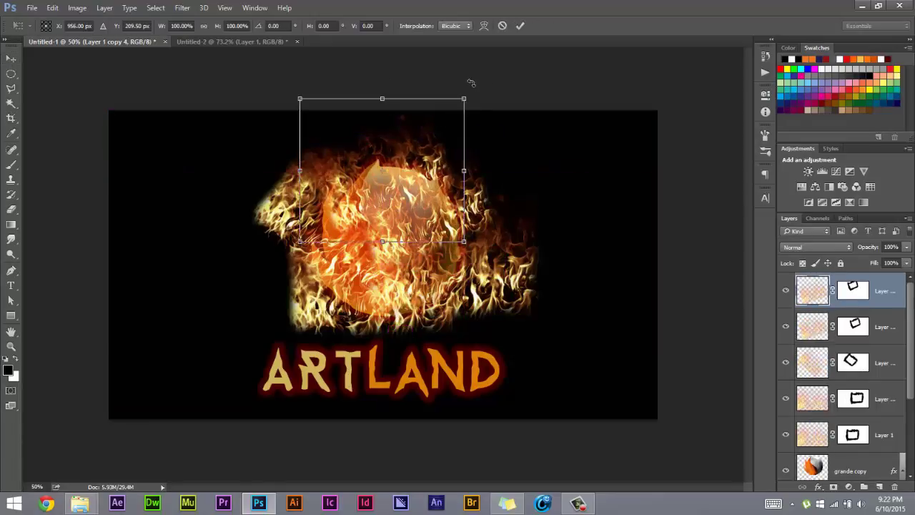
pyautogui.moveTo(470, 86); pyautogui.dragTo(507, 141)
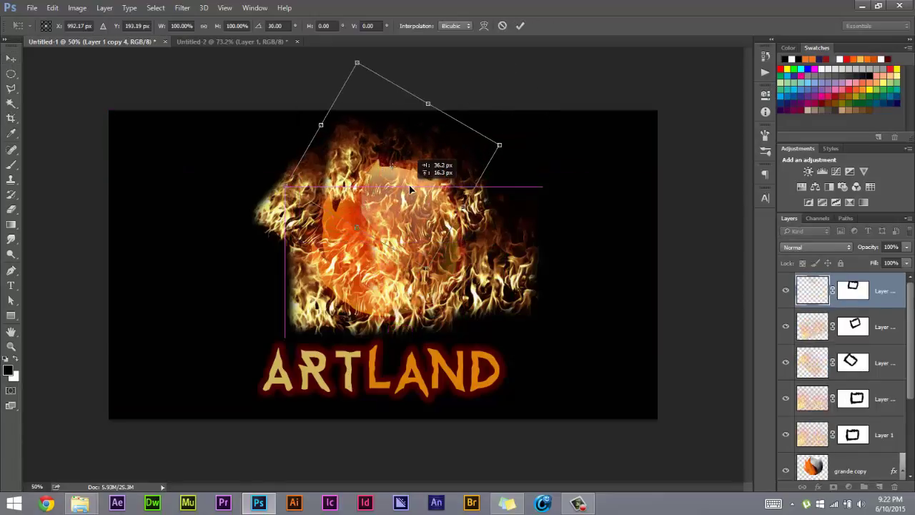
pyautogui.moveTo(396, 197); pyautogui.dragTo(403, 193)
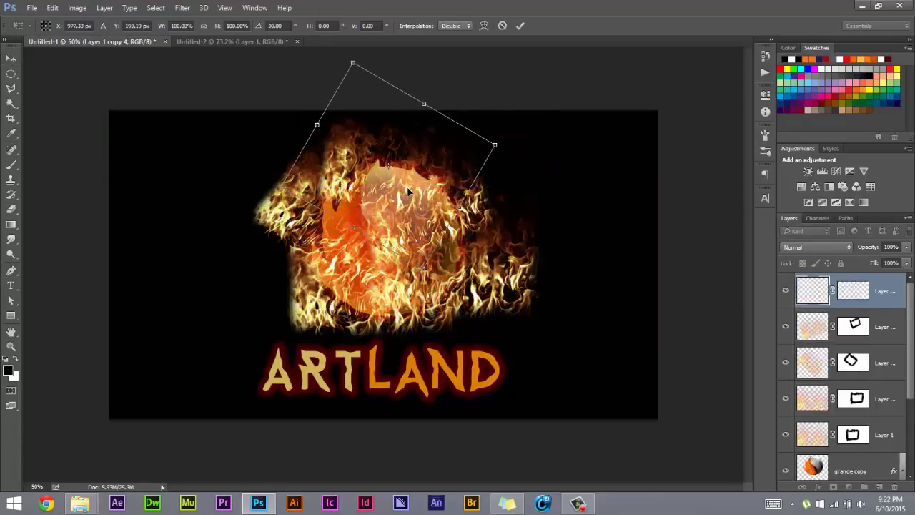
pyautogui.click(520, 26)
# Add fire copies at the upper left and lower left, enlarging the latter to about 127%.
pyautogui.moveTo(388, 189); pyautogui.dragTo(364, 168)
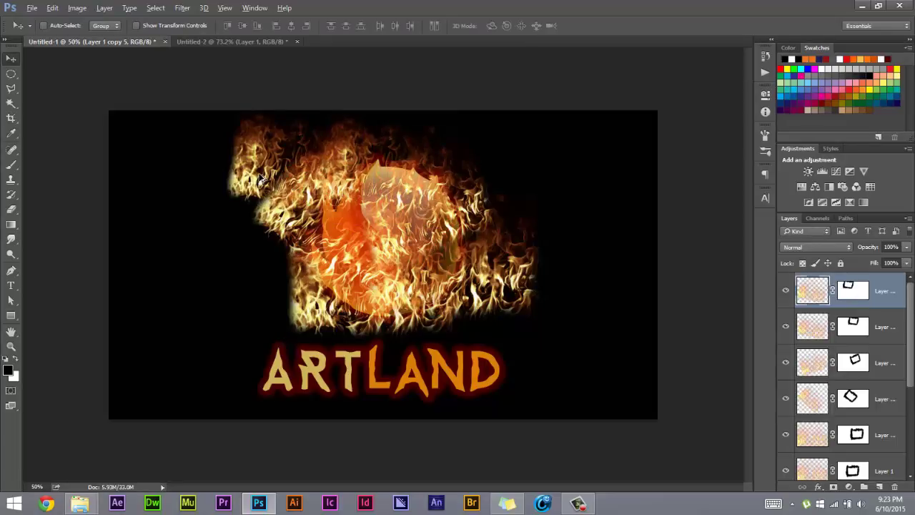
pyautogui.moveTo(261, 179); pyautogui.dragTo(272, 298)
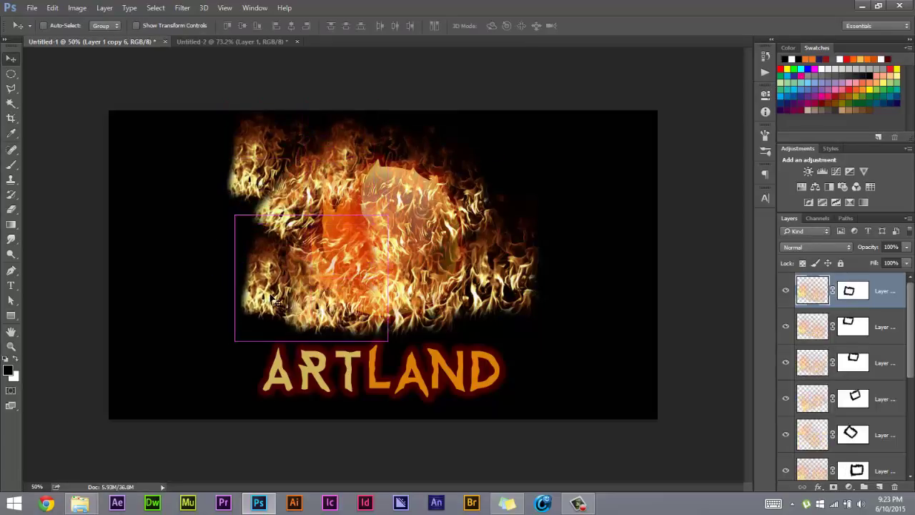
pyautogui.hotkey('ctrl', 't')
pyautogui.moveTo(392, 217); pyautogui.dragTo(446, 189)
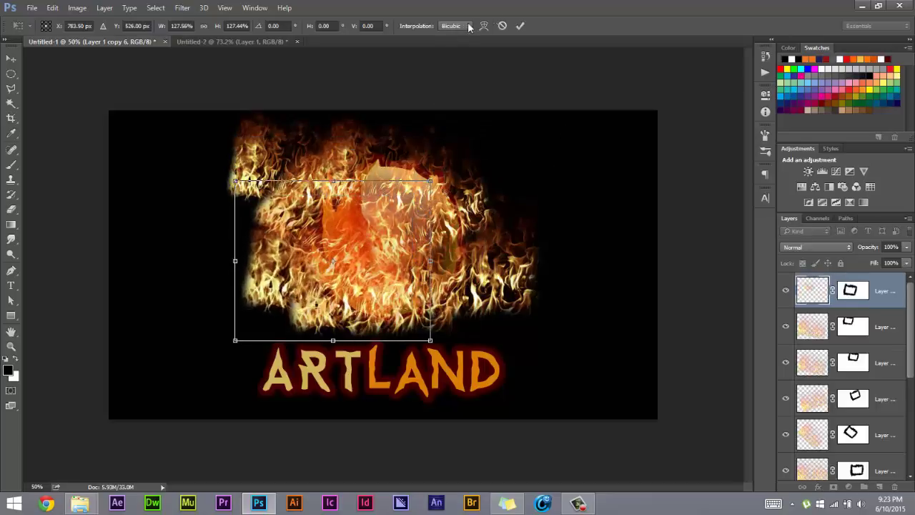
pyautogui.click(521, 26)
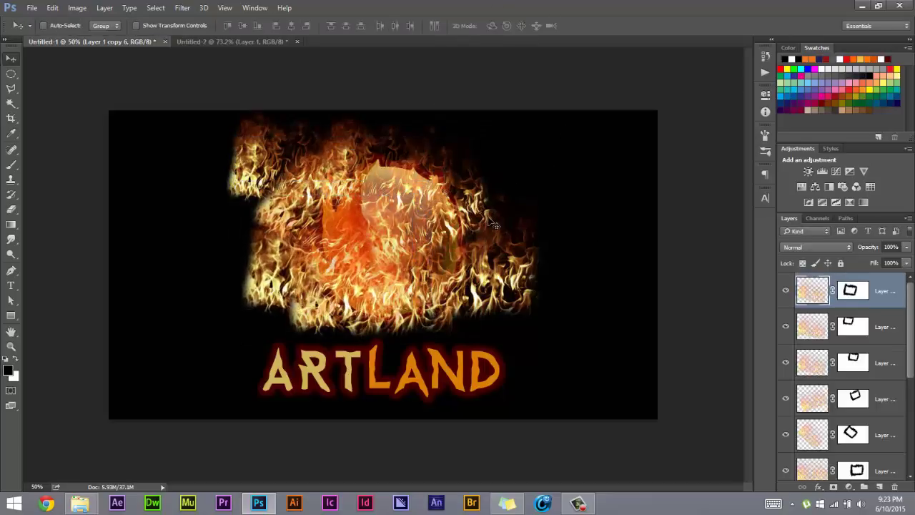
# Add a flame copy over the ARTLAND letters starting at the A, resized and tilted.
pyautogui.moveTo(286, 269)
pyautogui.mouseDown()
pyautogui.moveTo(301, 408)
pyautogui.moveTo(309, 397)
pyautogui.mouseUp()
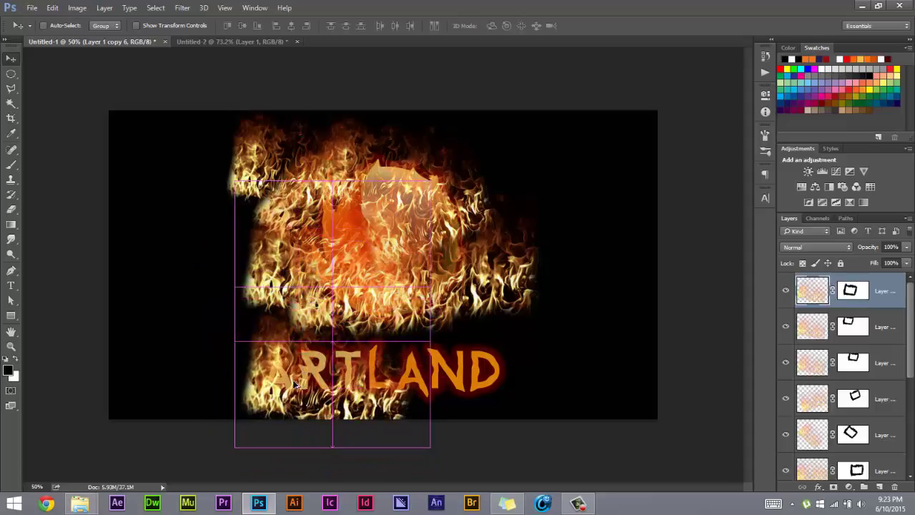
pyautogui.hotkey('ctrl', 'j')
pyautogui.hotkey('ctrl', 't')
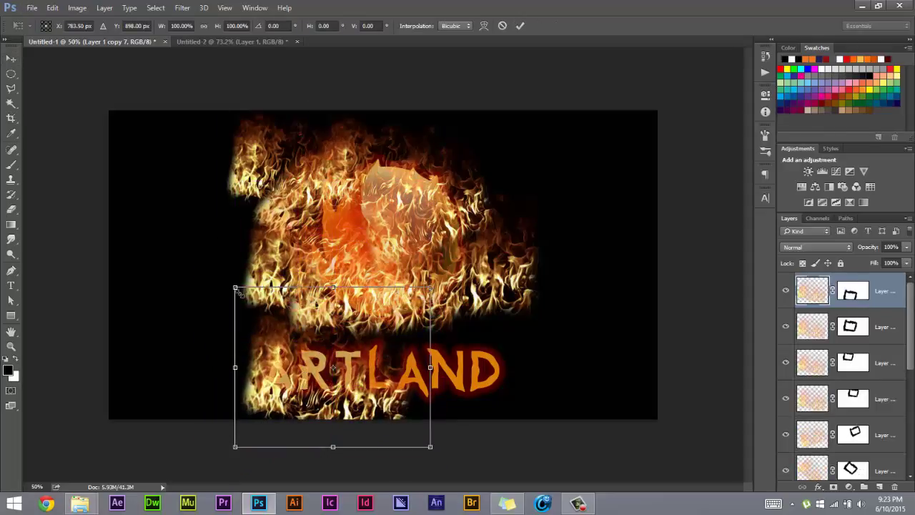
pyautogui.moveTo(236, 288); pyautogui.dragTo(326, 363)
pyautogui.moveTo(361, 421); pyautogui.dragTo(280, 392)
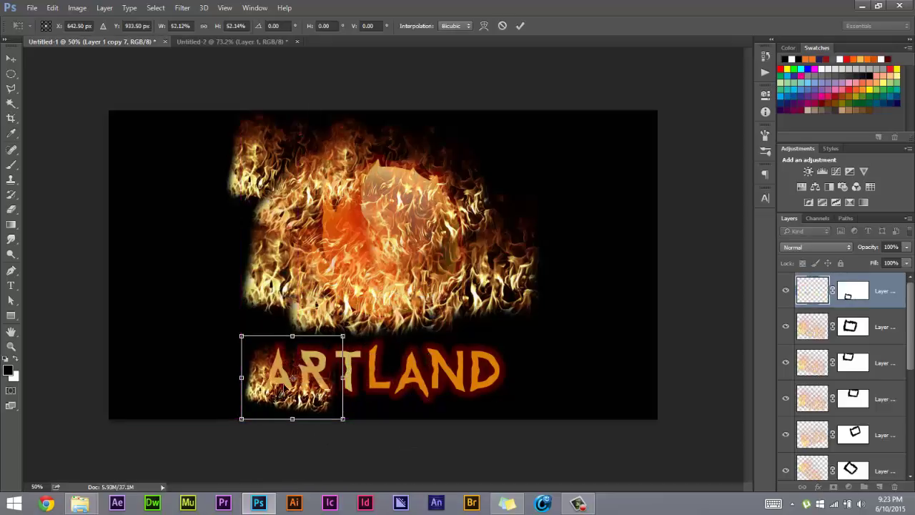
pyautogui.moveTo(343, 336)
pyautogui.mouseDown()
pyautogui.moveTo(359, 330)
pyautogui.moveTo(371, 310)
pyautogui.moveTo(364, 301)
pyautogui.mouseUp()
pyautogui.moveTo(326, 382)
pyautogui.mouseDown()
pyautogui.moveTo(343, 374)
pyautogui.moveTo(312, 371)
pyautogui.moveTo(378, 389)
pyautogui.moveTo(467, 381)
pyautogui.moveTo(451, 405)
pyautogui.mouseUp()
pyautogui.click(518, 27)
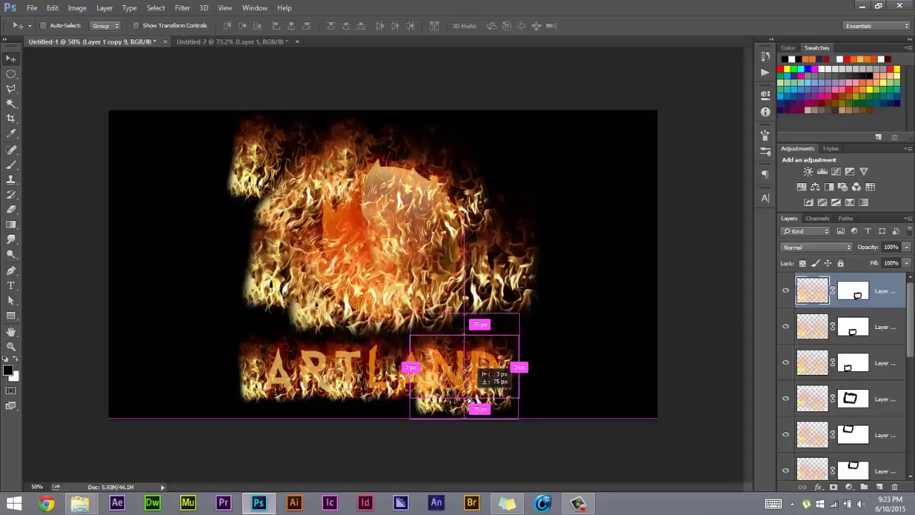
# Add another flame copy over the AND letters, tilted about -6° and scaled to 117%.
pyautogui.moveTo(450, 404); pyautogui.dragTo(500, 381)
pyautogui.hotkey('ctrl', 't')
pyautogui.moveTo(516, 333)
pyautogui.mouseDown()
pyautogui.moveTo(522, 311)
pyautogui.moveTo(427, 369)
pyautogui.moveTo(398, 368)
pyautogui.mouseUp()
pyautogui.click(520, 26)
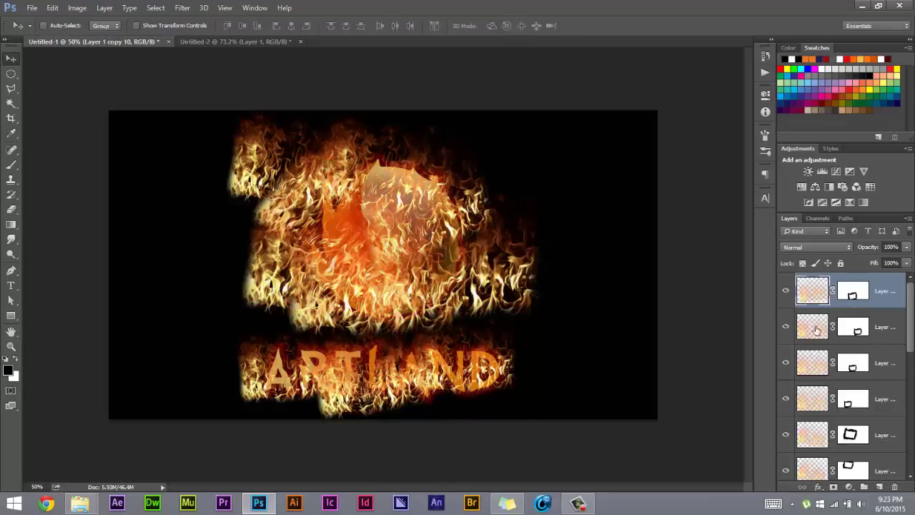
# Merge every flame layer down to Layer 1 into Layer 1 copy 10 and nudge it up-left.
pyautogui.scroll(-2, 834, 363)
pyautogui.scroll(-2, 858, 363)
pyautogui.scroll(-2, 887, 362)
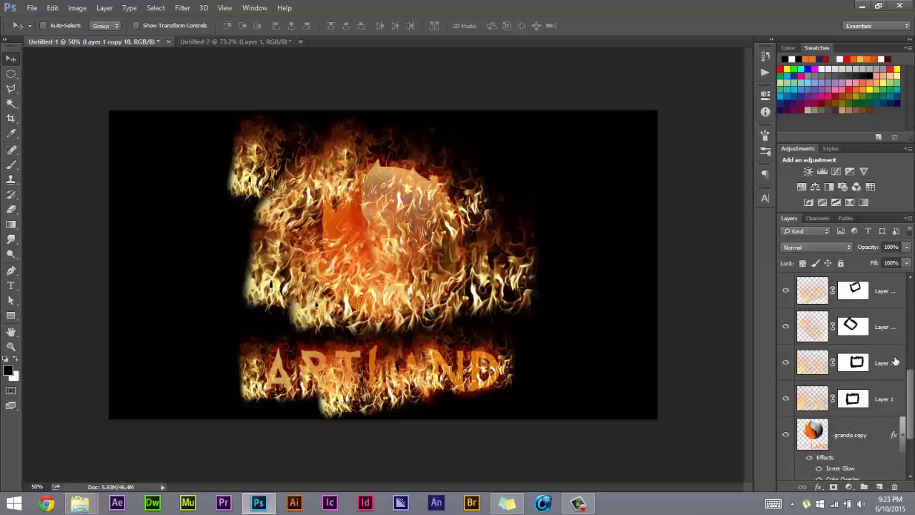
pyautogui.scroll(5, 893, 393)
pyautogui.scroll(-3, 902, 336)
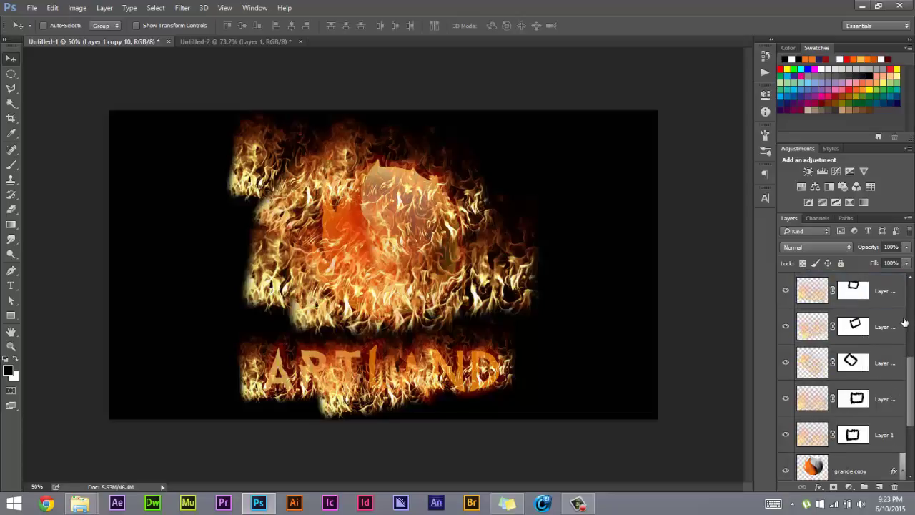
pyautogui.scroll(-3, 901, 336)
pyautogui.scroll(5, 898, 337)
pyautogui.scroll(1, 895, 340)
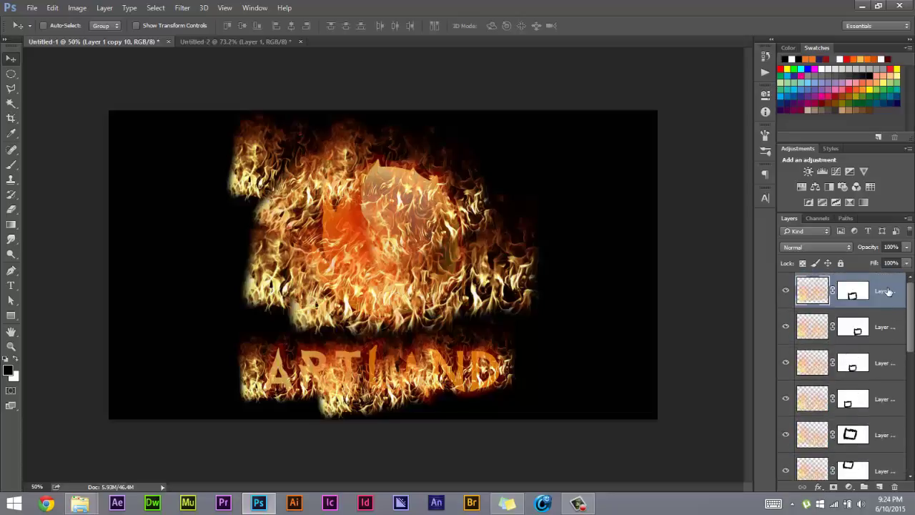
pyautogui.scroll(-3, 890, 308)
pyautogui.scroll(-2, 889, 351)
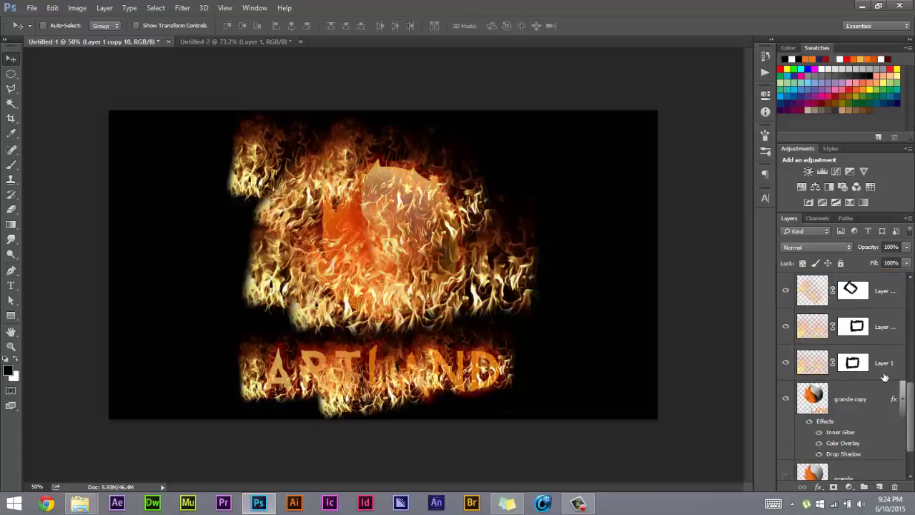
pyautogui.keyDown('shift'); pyautogui.click(884, 377); pyautogui.keyUp('shift')
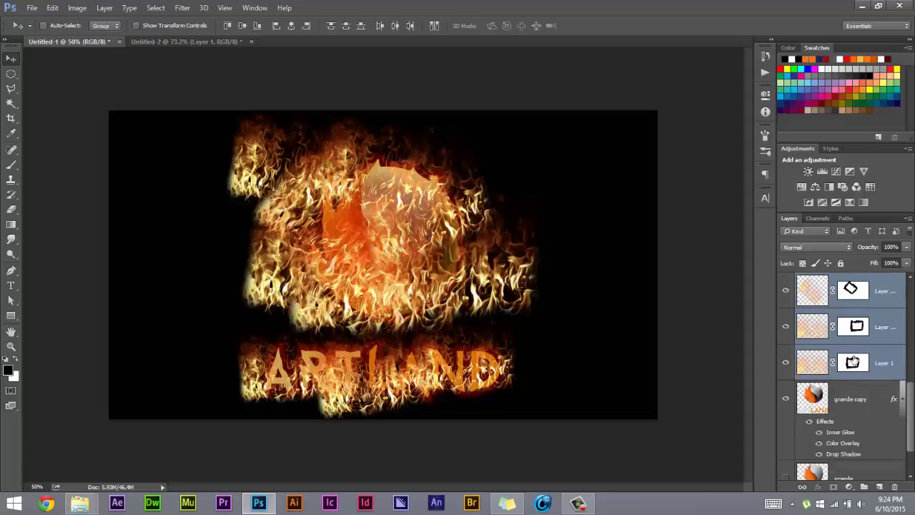
pyautogui.hotkey('ctrl', 'e')
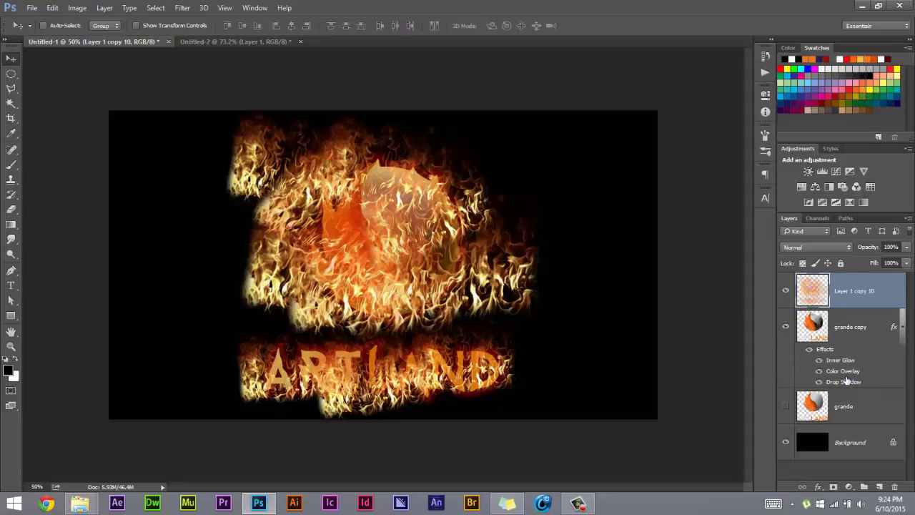
pyautogui.moveTo(411, 209)
pyautogui.mouseDown()
pyautogui.moveTo(363, 136)
pyautogui.moveTo(384, 206)
pyautogui.mouseUp()
# Add a mask to the merged flames and paint out the flames left of the fire ball.
pyautogui.click(835, 489)
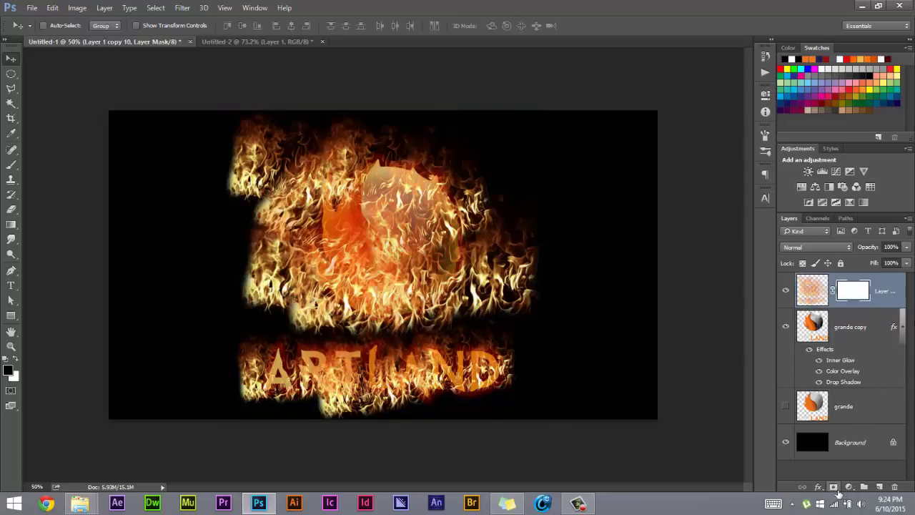
pyautogui.click(8, 165)
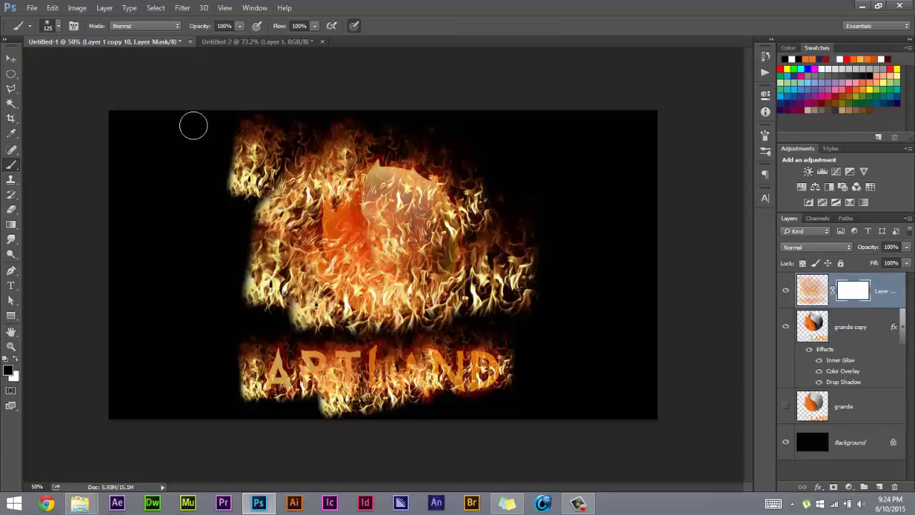
pyautogui.moveTo(263, 213)
pyautogui.mouseDown()
pyautogui.moveTo(246, 204)
pyautogui.moveTo(245, 190)
pyautogui.mouseUp()
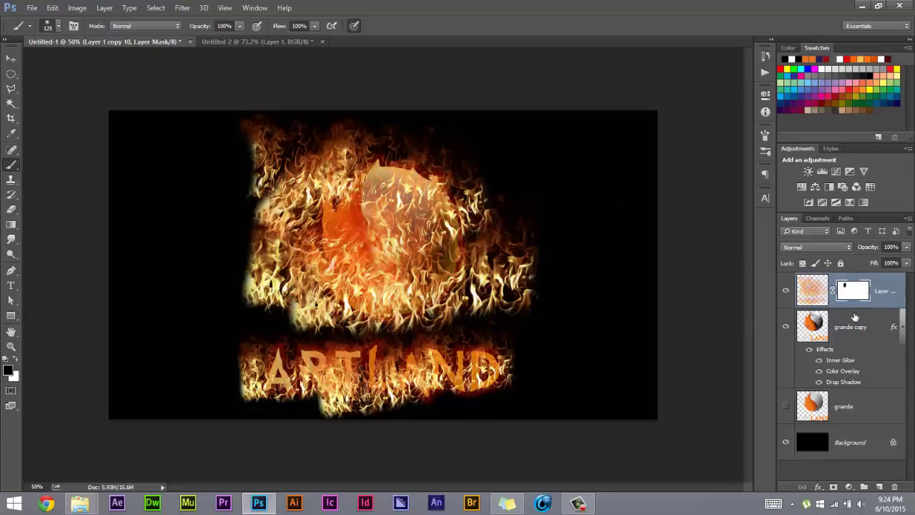
pyautogui.moveTo(229, 138)
pyautogui.mouseDown()
pyautogui.moveTo(249, 163)
pyautogui.moveTo(289, 117)
pyautogui.moveTo(251, 210)
pyautogui.moveTo(276, 159)
pyautogui.moveTo(293, 161)
pyautogui.moveTo(278, 224)
pyautogui.moveTo(248, 184)
pyautogui.moveTo(260, 214)
pyautogui.moveTo(255, 303)
pyautogui.moveTo(282, 289)
pyautogui.moveTo(257, 304)
pyautogui.mouseUp()
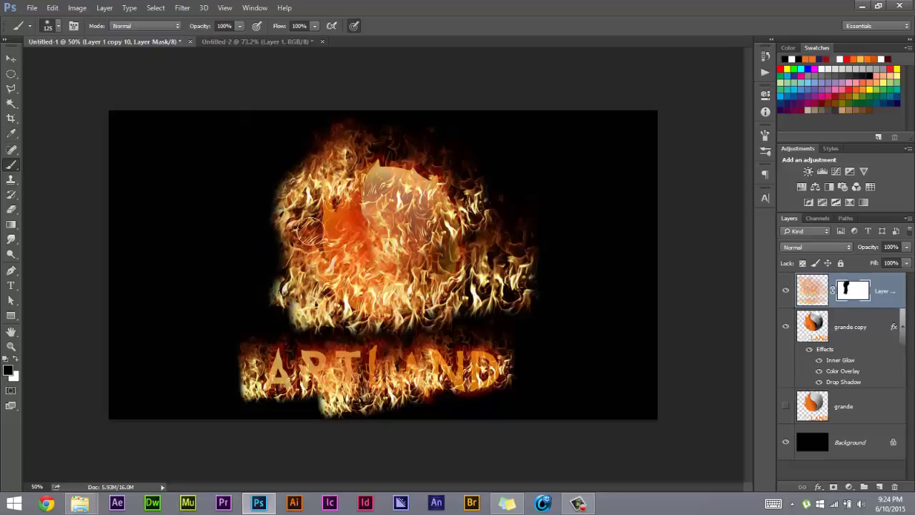
pyautogui.moveTo(305, 268)
pyautogui.mouseDown()
pyautogui.moveTo(282, 237)
pyautogui.moveTo(320, 160)
pyautogui.mouseUp()
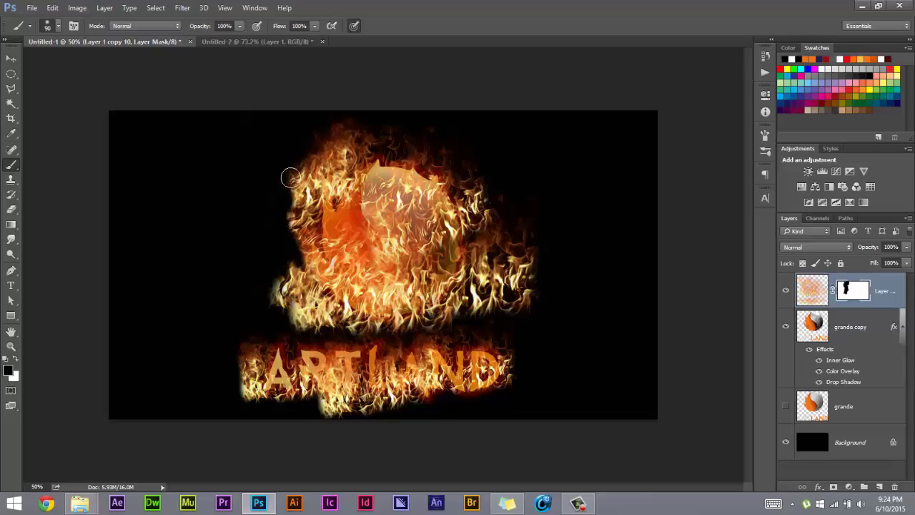
# With a larger brush, hide more flames along the upper-left and left edges.
pyautogui.press(']')
pyautogui.press(']')
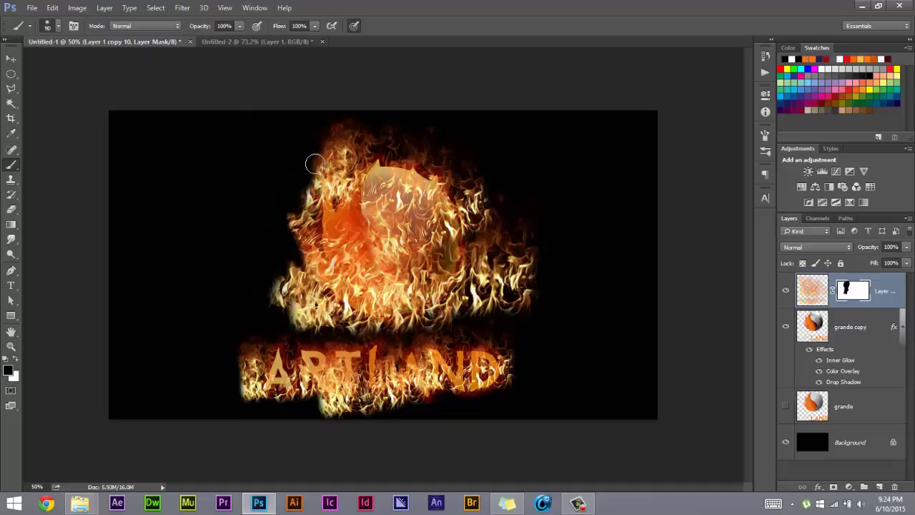
pyautogui.moveTo(319, 171); pyautogui.dragTo(338, 174)
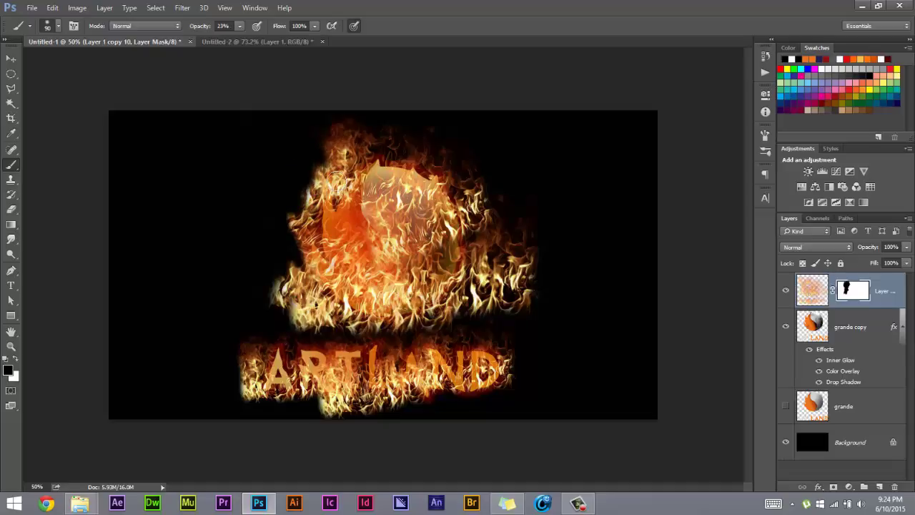
pyautogui.moveTo(335, 173); pyautogui.dragTo(330, 204)
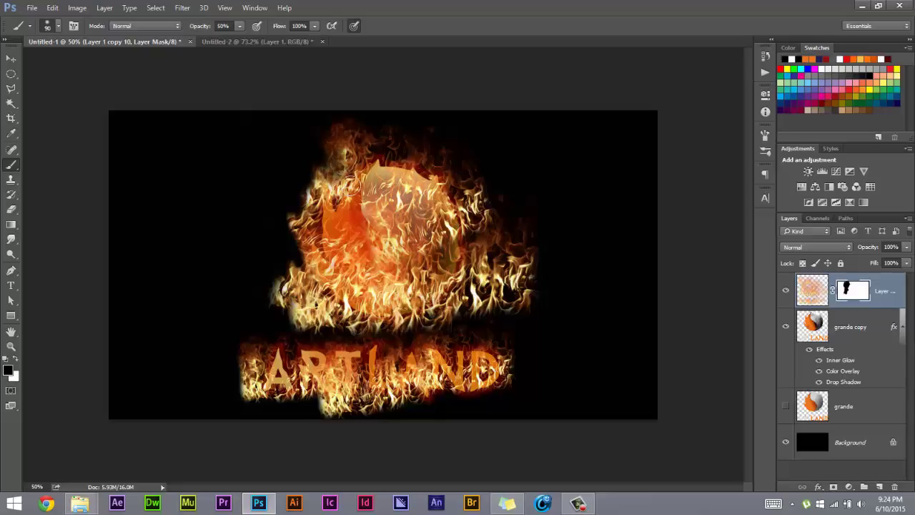
pyautogui.moveTo(342, 166); pyautogui.dragTo(241, 256)
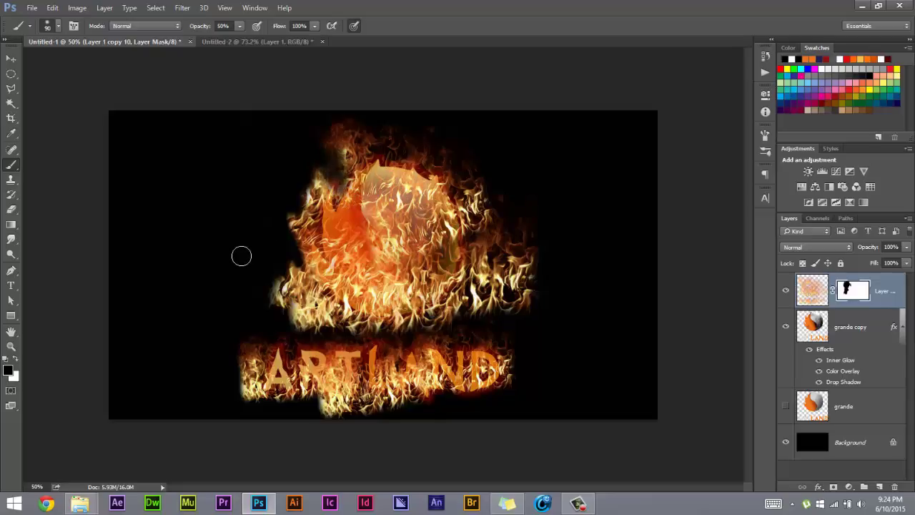
pyautogui.moveTo(311, 225)
pyautogui.mouseDown()
pyautogui.moveTo(284, 310)
pyautogui.moveTo(293, 255)
pyautogui.moveTo(299, 310)
pyautogui.moveTo(327, 317)
pyautogui.moveTo(322, 331)
pyautogui.moveTo(308, 310)
pyautogui.moveTo(315, 326)
pyautogui.moveTo(342, 328)
pyautogui.moveTo(277, 284)
pyautogui.mouseUp()
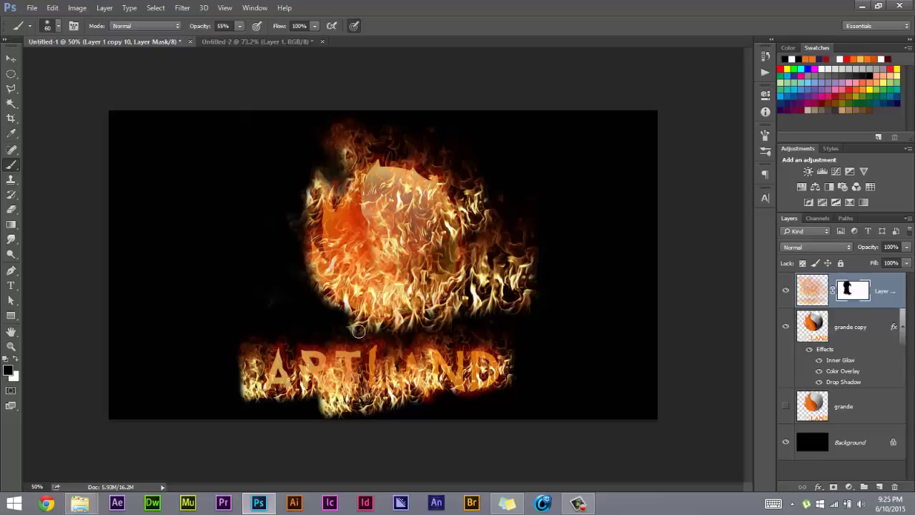
# Mask out the flames below and to the right of the fire ball.
pyautogui.moveTo(375, 332)
pyautogui.mouseDown()
pyautogui.moveTo(358, 330)
pyautogui.moveTo(473, 322)
pyautogui.moveTo(504, 281)
pyautogui.moveTo(499, 298)
pyautogui.moveTo(490, 283)
pyautogui.moveTo(522, 243)
pyautogui.moveTo(500, 311)
pyautogui.moveTo(503, 297)
pyautogui.moveTo(543, 298)
pyautogui.moveTo(531, 308)
pyautogui.moveTo(516, 279)
pyautogui.moveTo(534, 201)
pyautogui.mouseUp()
pyautogui.press(']')
pyautogui.press(']')
pyautogui.press(']')
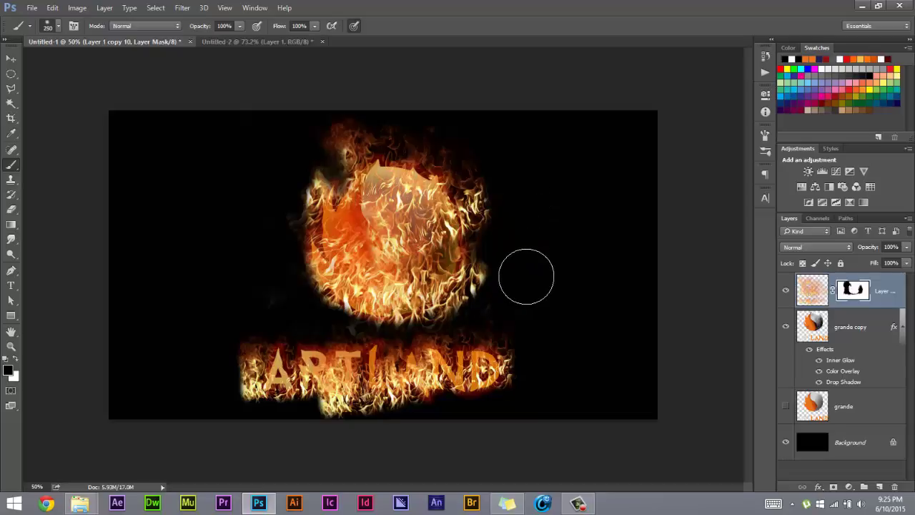
pyautogui.press('[')
pyautogui.press('[')
pyautogui.press('[')
pyautogui.moveTo(498, 265); pyautogui.dragTo(475, 295)
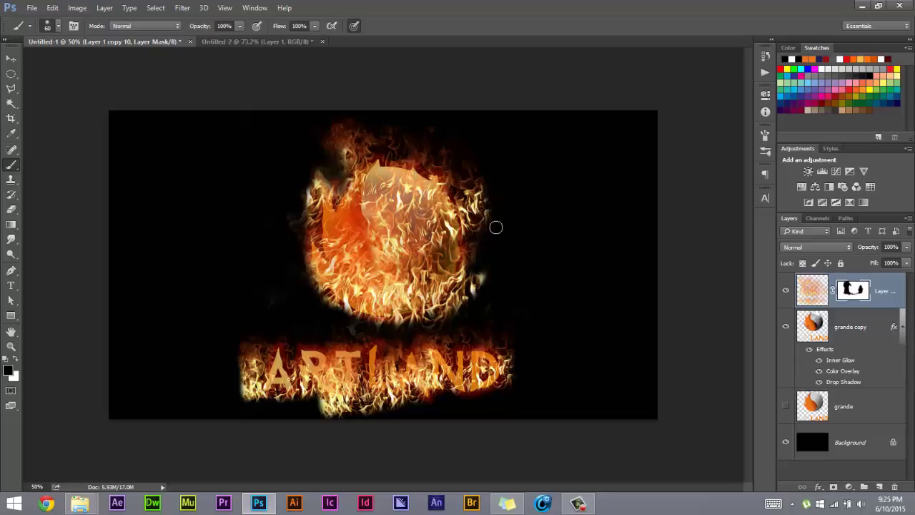
pyautogui.press(']')
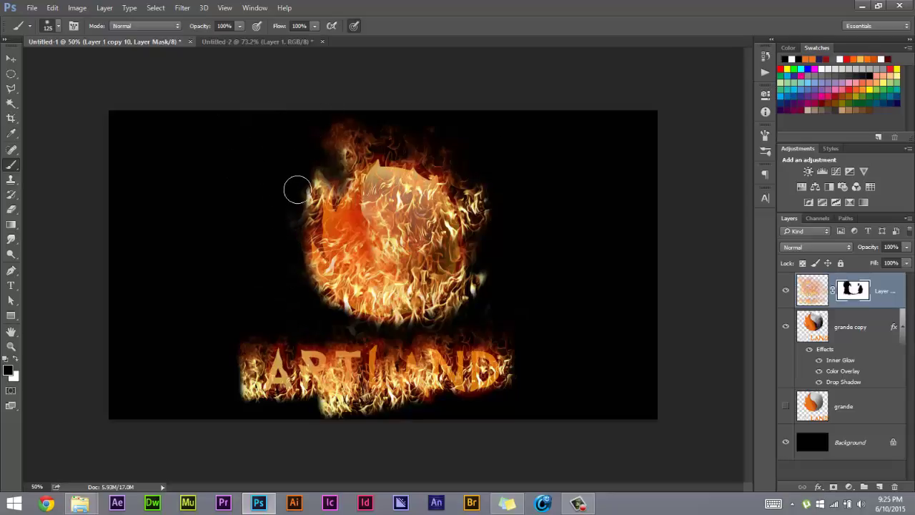
# Mask the fire ball's left edge, then paint white at full opacity to restore upper-left flames.
pyautogui.moveTo(323, 204); pyautogui.dragTo(316, 190)
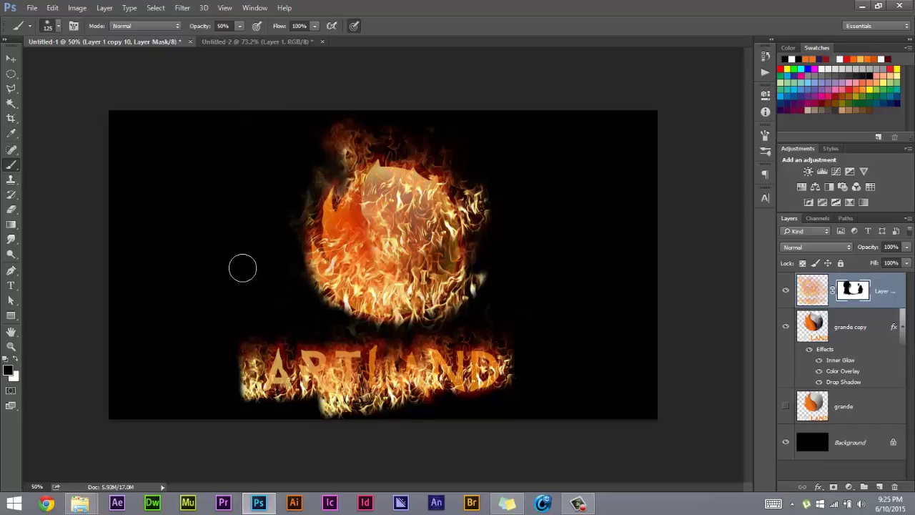
pyautogui.press('x')
pyautogui.moveTo(344, 224); pyautogui.dragTo(337, 215)
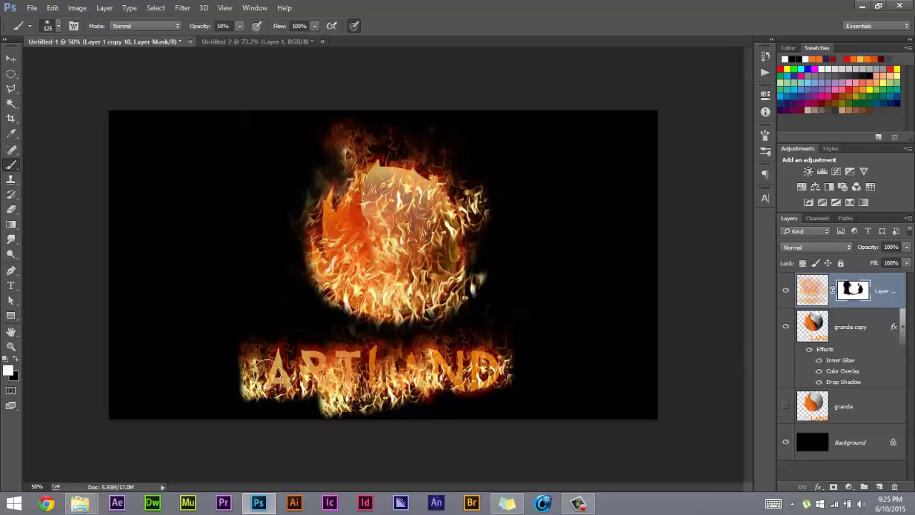
pyautogui.press('0')
# Paint black on the mask to hide flames left of the A, below the letters, and right of the D.
pyautogui.press('z')
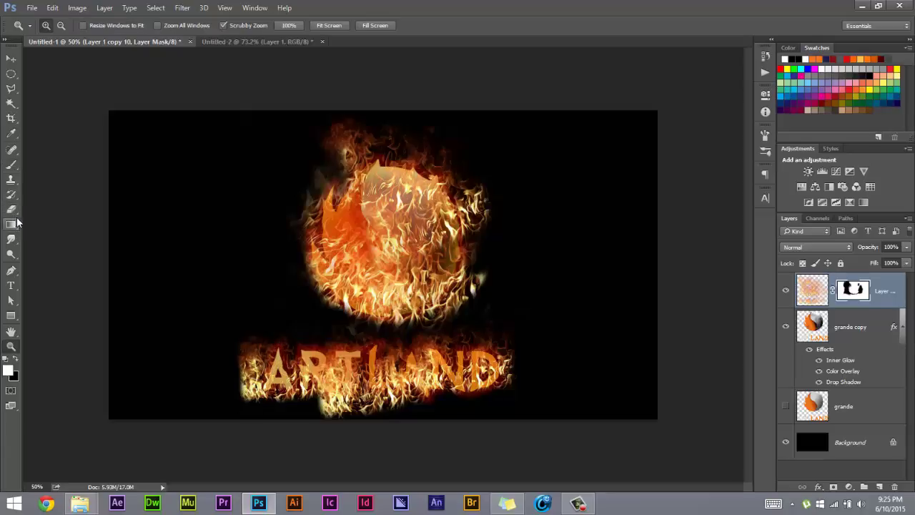
pyautogui.click(9, 171)
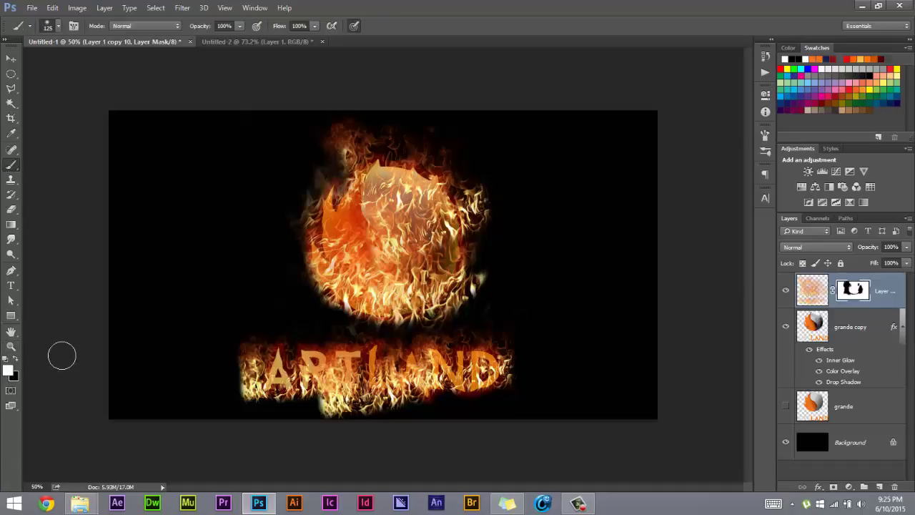
pyautogui.press('x')
pyautogui.moveTo(254, 367)
pyautogui.mouseDown()
pyautogui.moveTo(260, 329)
pyautogui.moveTo(266, 347)
pyautogui.moveTo(258, 386)
pyautogui.moveTo(248, 391)
pyautogui.moveTo(261, 351)
pyautogui.mouseUp()
pyautogui.moveTo(351, 425)
pyautogui.mouseDown()
pyautogui.moveTo(378, 417)
pyautogui.moveTo(406, 428)
pyautogui.mouseUp()
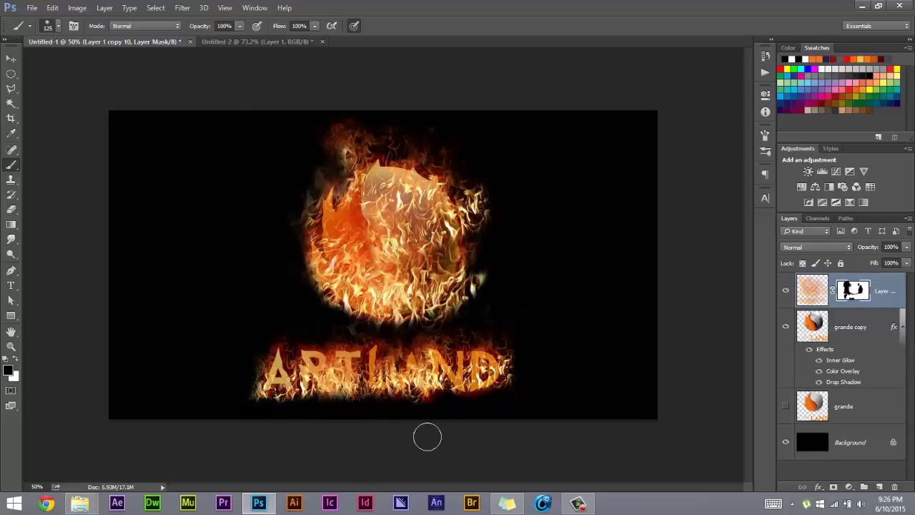
pyautogui.moveTo(539, 384); pyautogui.dragTo(529, 376)
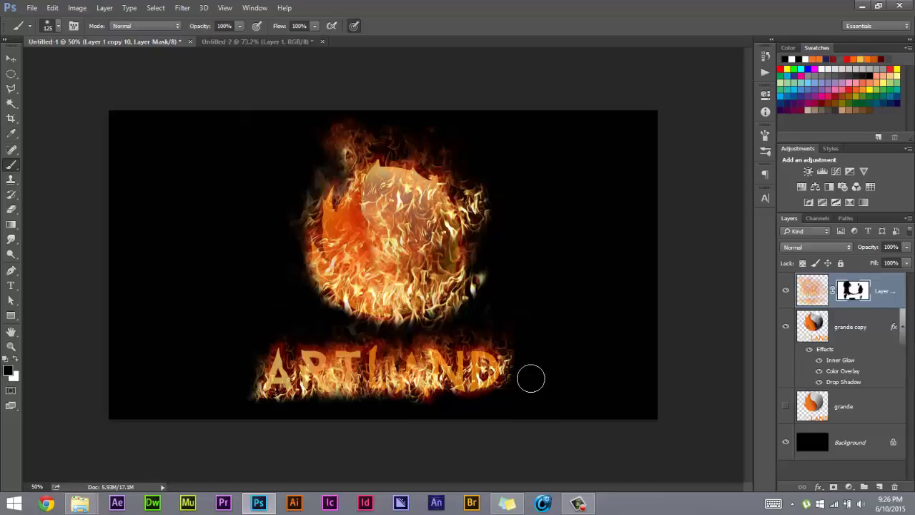
# With a finer half-opacity brush, soften the flames over the RTL letters so ARTLAND shows through.
pyautogui.press('[')
pyautogui.press('[')
pyautogui.press('[')
pyautogui.press('[')
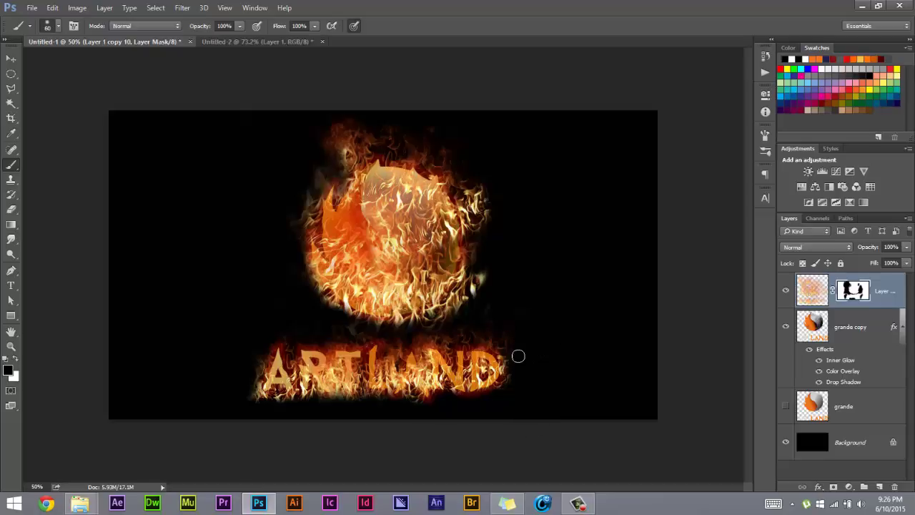
pyautogui.press('[')
pyautogui.press('[')
pyautogui.press('[')
pyautogui.moveTo(415, 361)
pyautogui.mouseDown()
pyautogui.moveTo(369, 359)
pyautogui.moveTo(337, 400)
pyautogui.mouseUp()
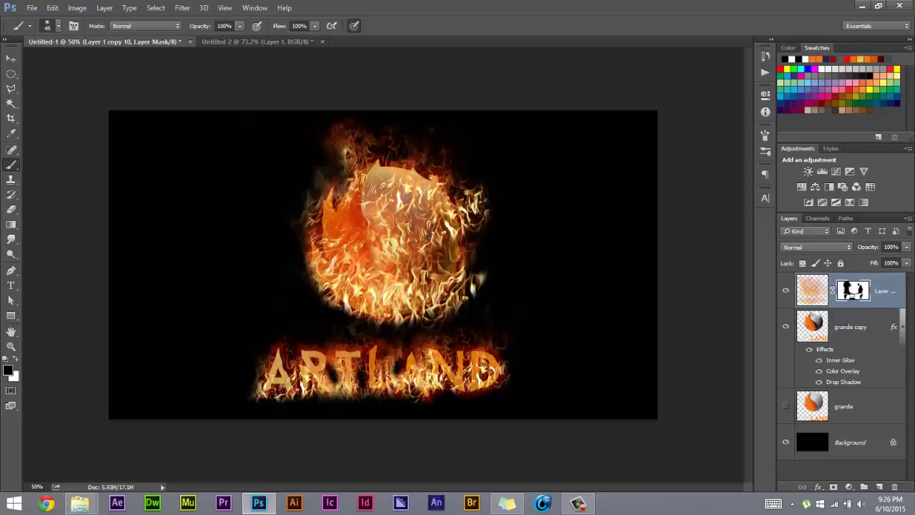
pyautogui.press('5')
pyautogui.moveTo(352, 352)
pyautogui.mouseDown()
pyautogui.moveTo(291, 371)
pyautogui.moveTo(287, 357)
pyautogui.mouseUp()
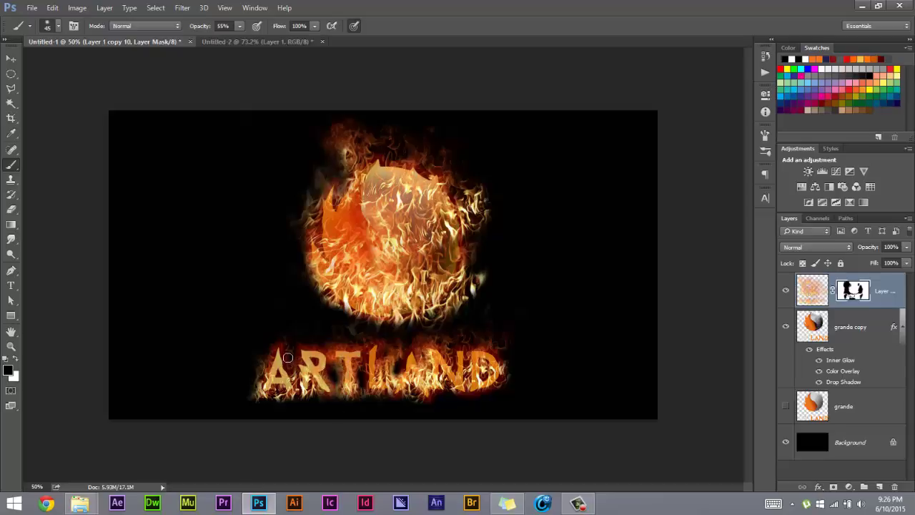
pyautogui.moveTo(375, 390)
pyautogui.mouseDown()
pyautogui.moveTo(391, 372)
pyautogui.moveTo(406, 386)
pyautogui.moveTo(438, 370)
pyautogui.moveTo(472, 372)
pyautogui.mouseUp()
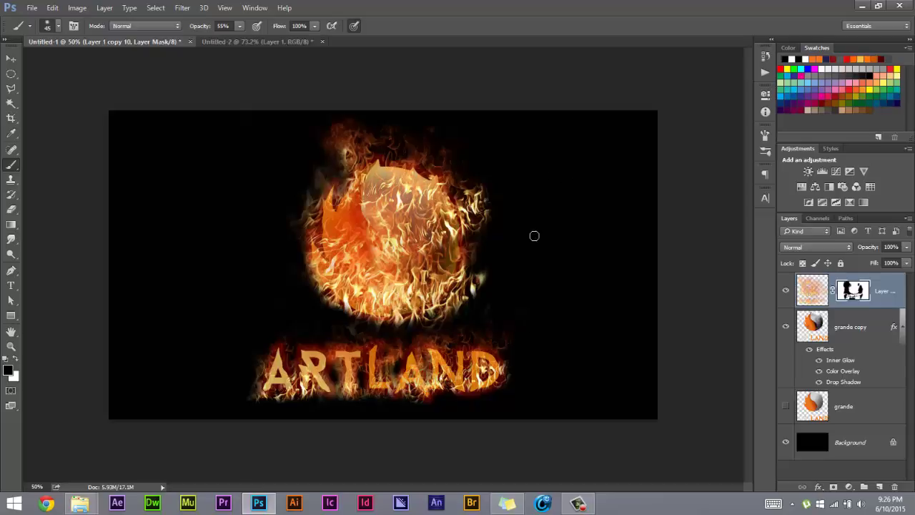
pyautogui.click(11, 57)
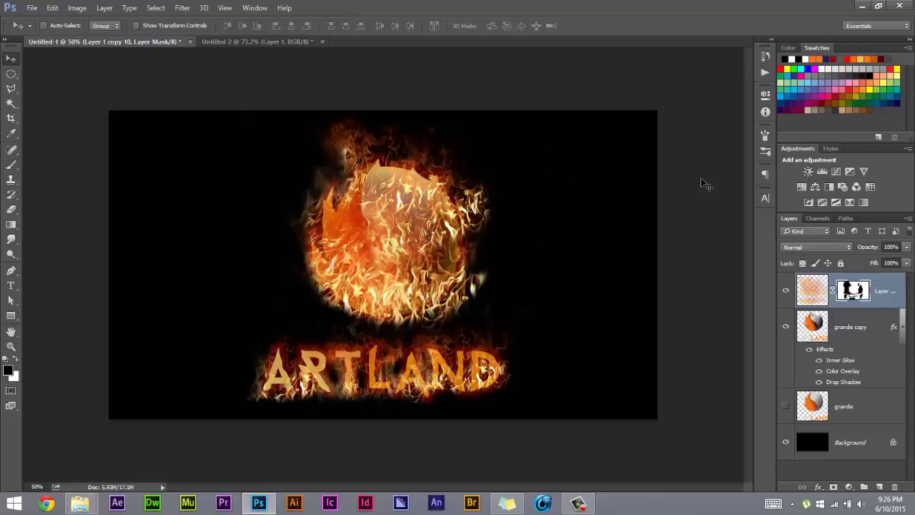
# Change the merged flame layer's blend mode to Linear Light and lower its opacity to 22%.
pyautogui.click(822, 286)
pyautogui.click(826, 245)
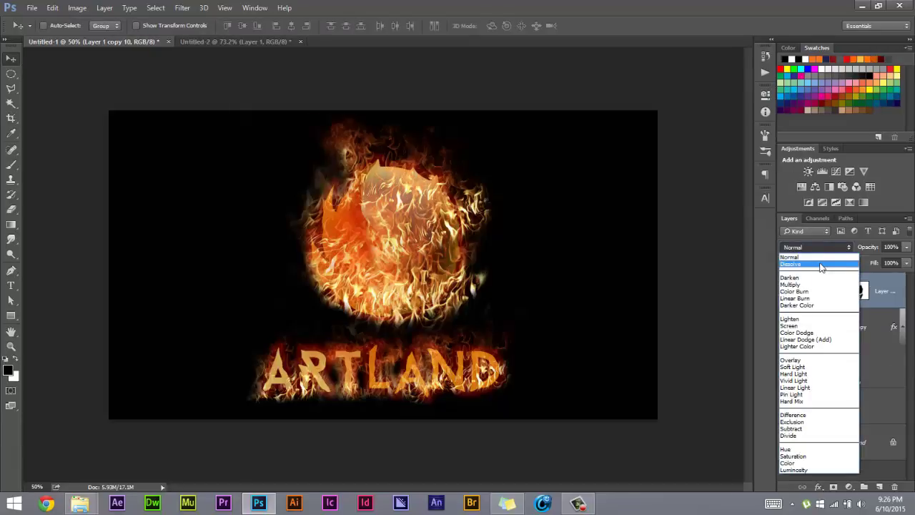
pyautogui.click(820, 265)
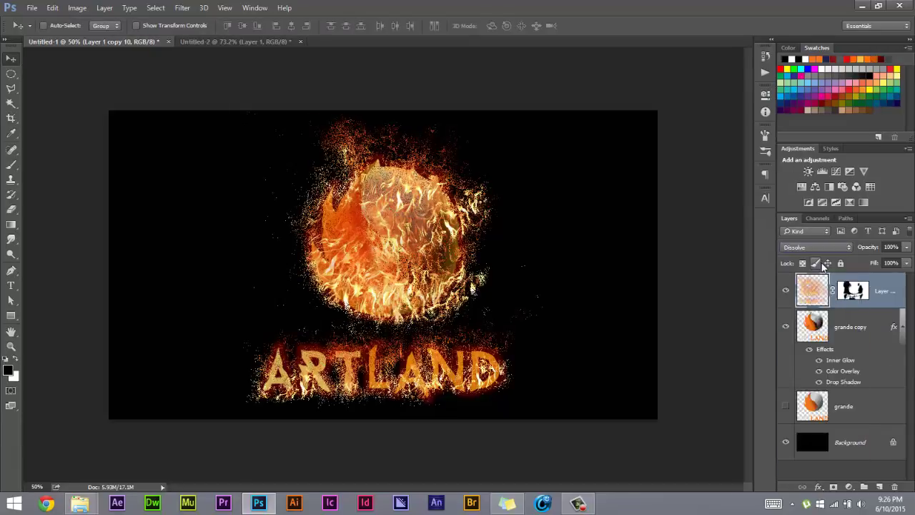
pyautogui.press('Down')
pyautogui.press('Down')
pyautogui.press('Down')
pyautogui.press('Down')
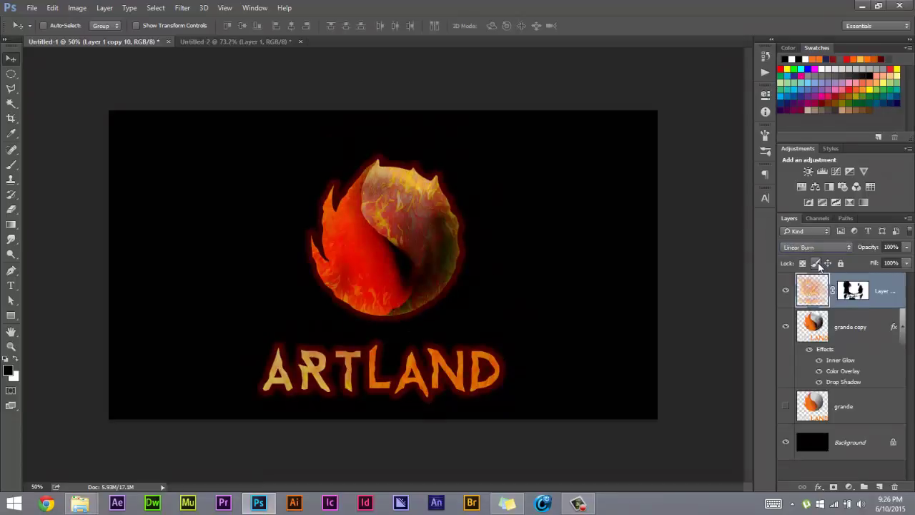
pyautogui.press('Down')
pyautogui.press('Down')
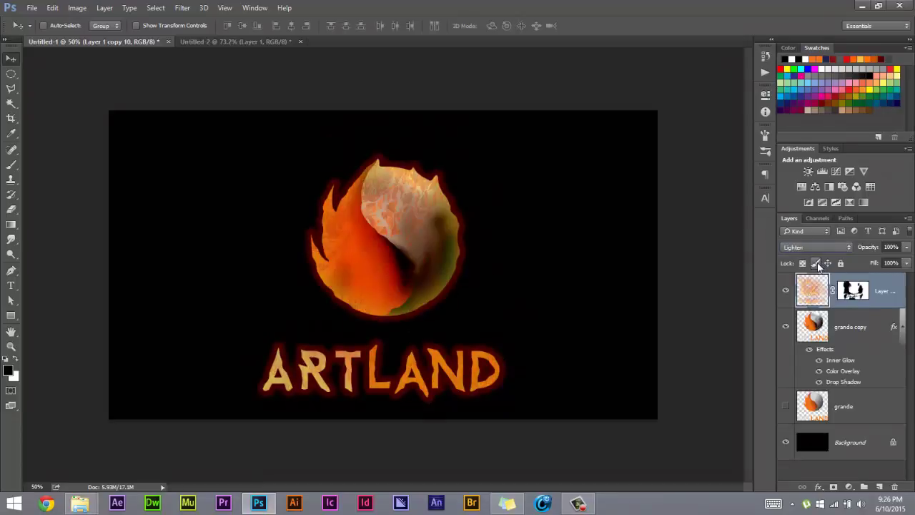
pyautogui.press('Down')
pyautogui.press('Down')
pyautogui.press('Down')
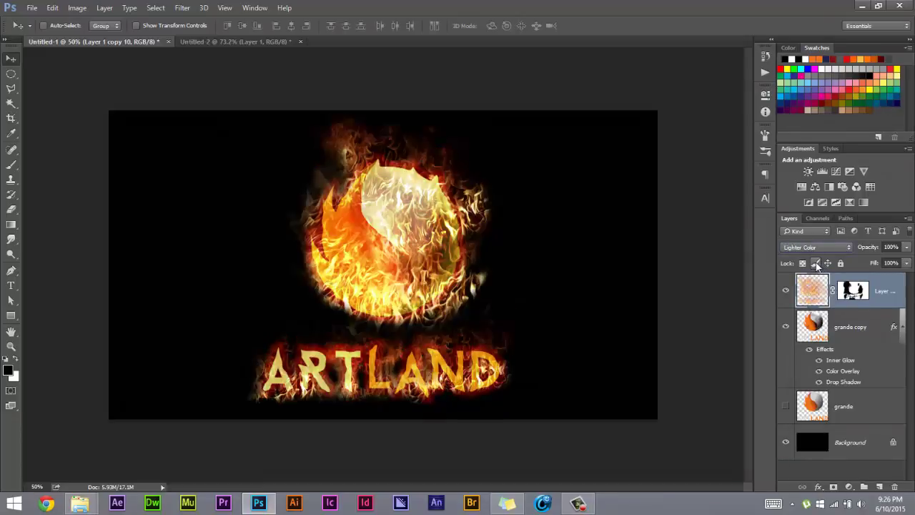
pyautogui.press('Down')
pyautogui.press('Down')
pyautogui.press('Down')
pyautogui.press('Down')
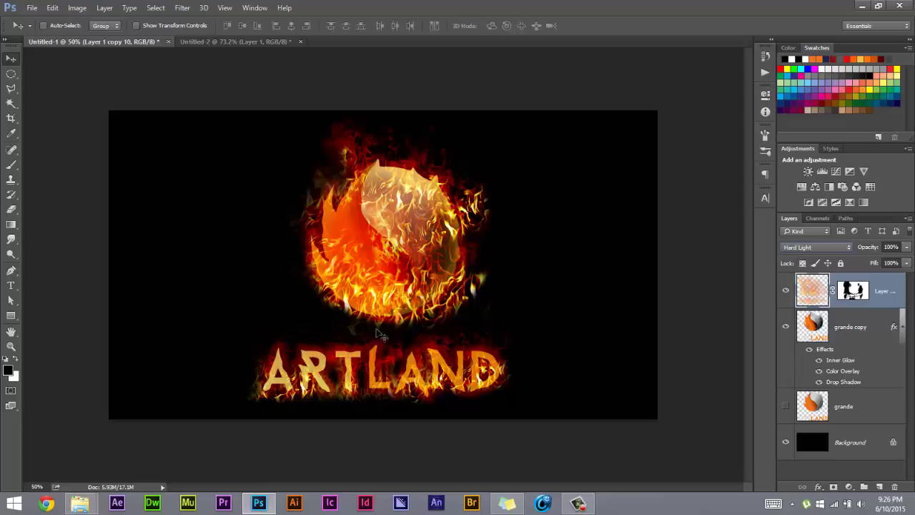
pyautogui.hotkey('shift', '+')
pyautogui.hotkey('shift', '+')
pyautogui.hotkey('shift', '+')
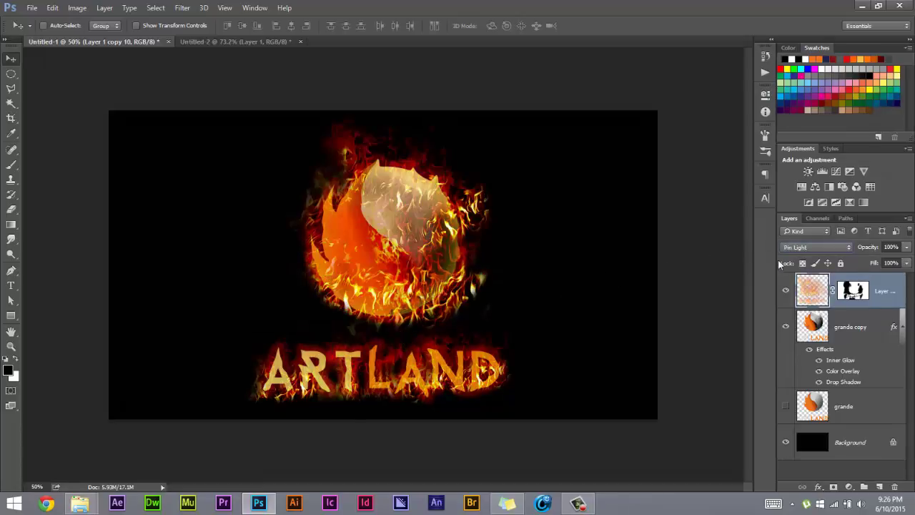
pyautogui.hotkey('shift', '-')
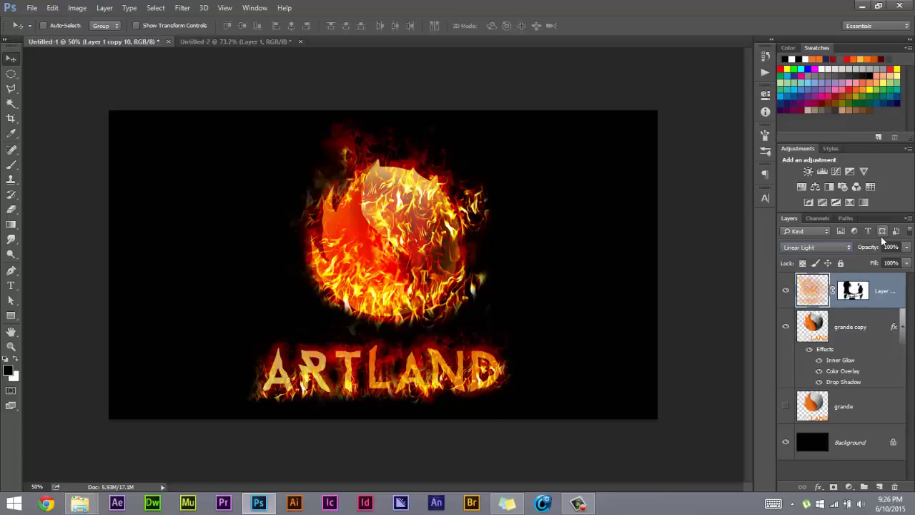
pyautogui.moveTo(860, 254); pyautogui.dragTo(864, 249)
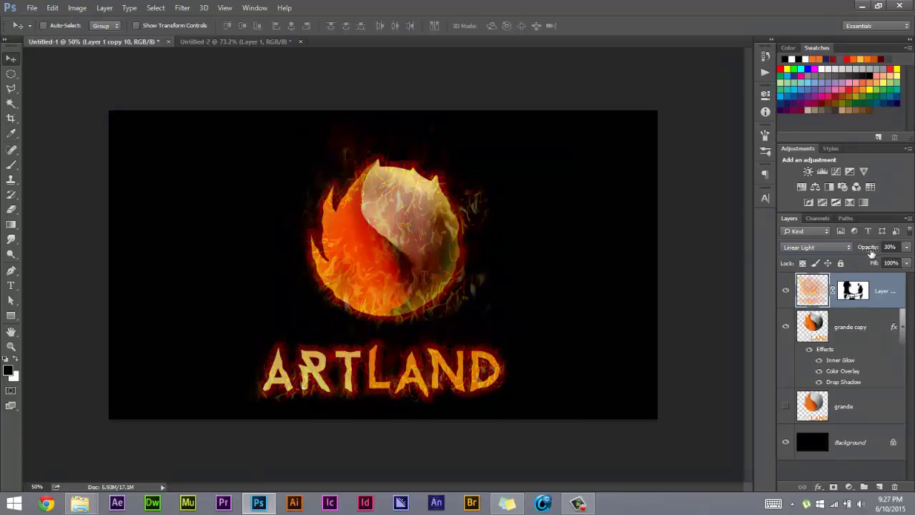
pyautogui.moveTo(872, 253); pyautogui.dragTo(868, 252)
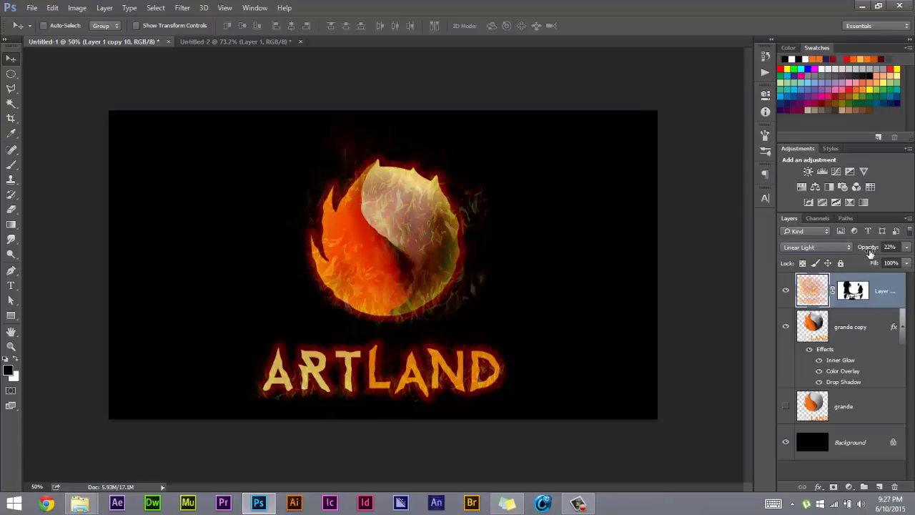
# Duplicate the fire layer and set the copy to Lighten at 25% opacity.
pyautogui.hotkey('ctrl', 'j')
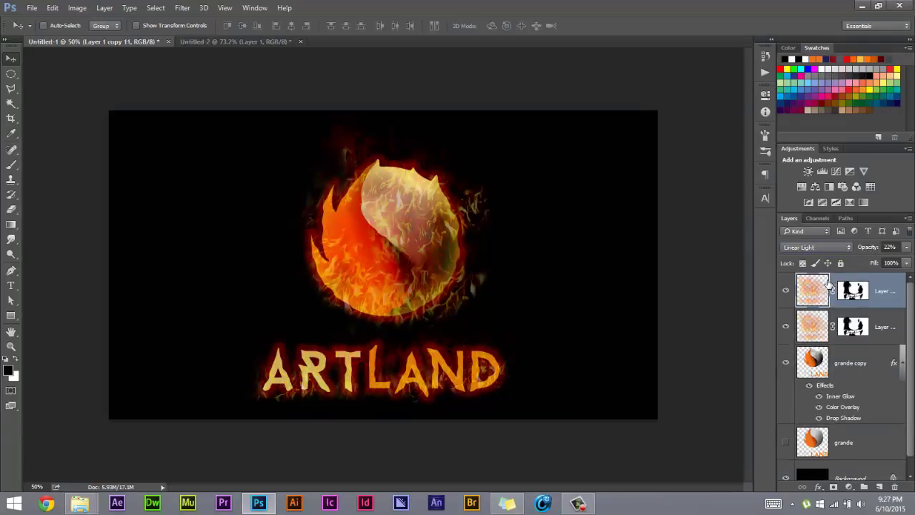
pyautogui.moveTo(872, 251)
pyautogui.mouseDown()
pyautogui.moveTo(889, 251)
pyautogui.moveTo(870, 253)
pyautogui.mouseUp()
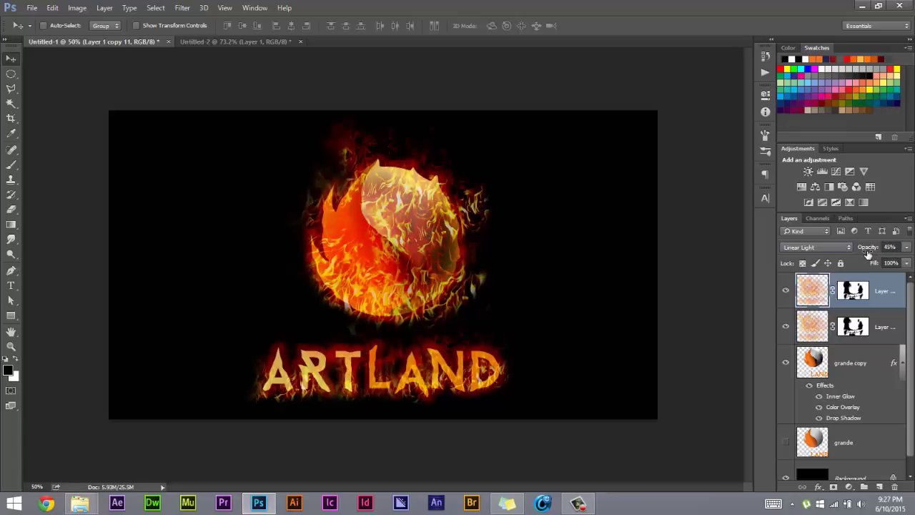
pyautogui.click(826, 247)
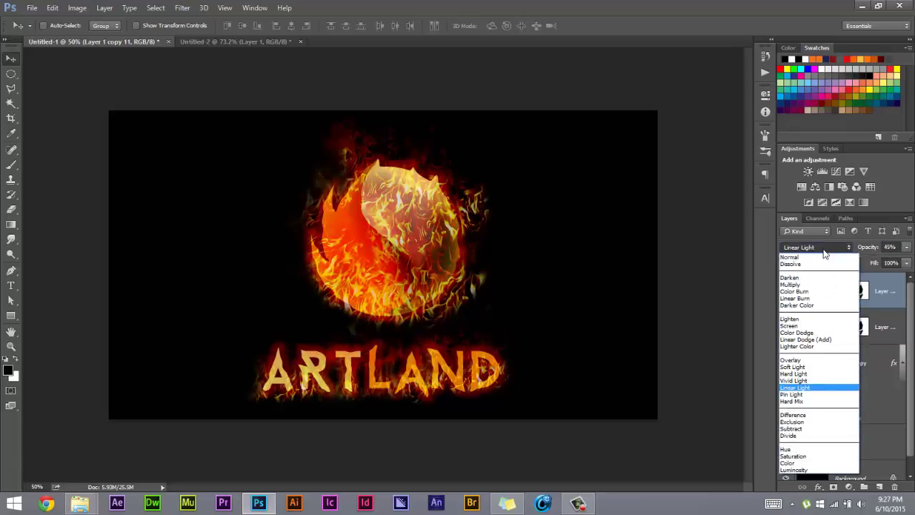
pyautogui.click(820, 256)
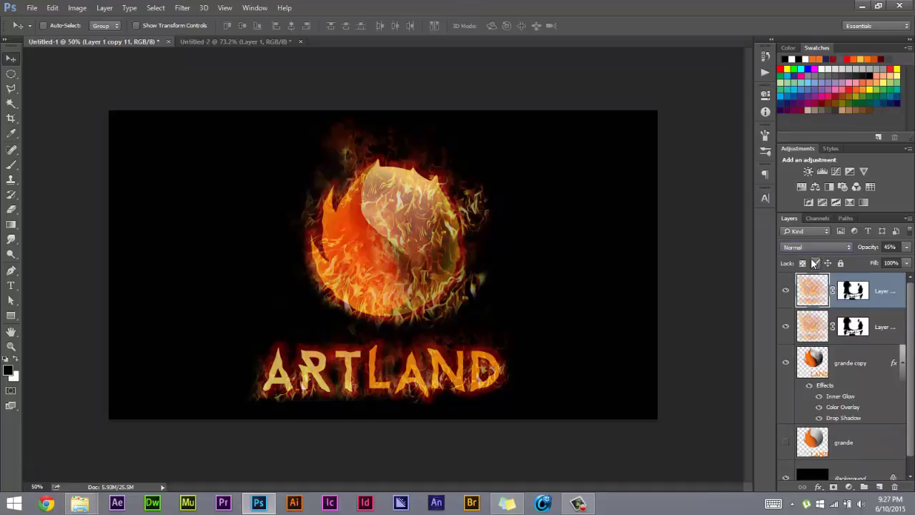
pyautogui.press('Down')
pyautogui.press('Down')
pyautogui.press('Down')
pyautogui.press('Down')
pyautogui.press('Down')
pyautogui.press('Down')
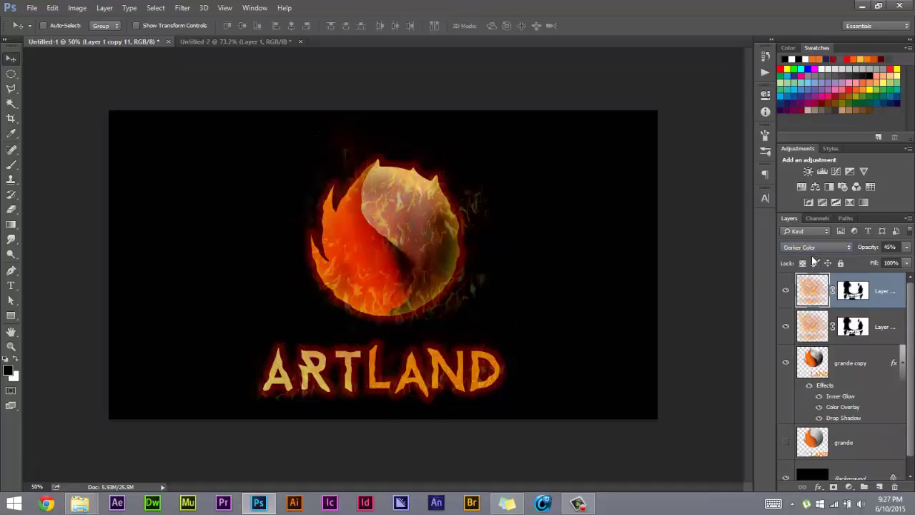
pyautogui.press('Down')
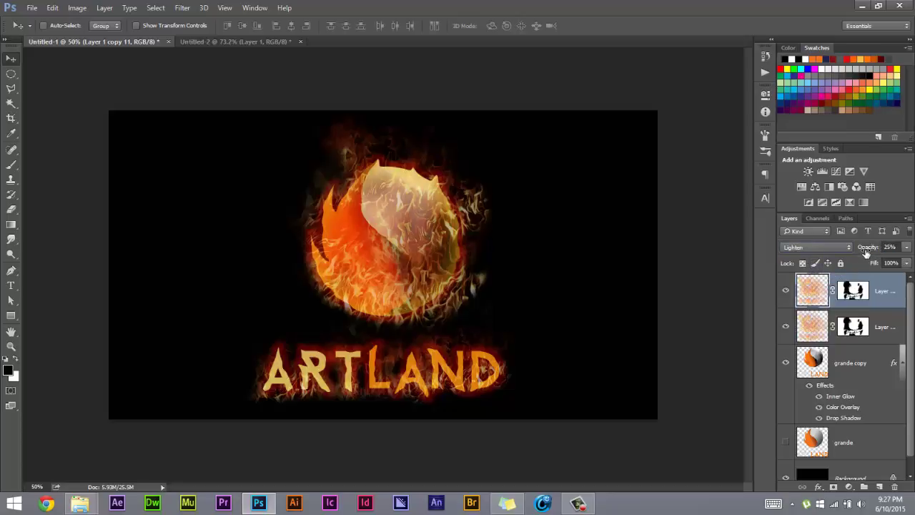
pyautogui.moveTo(880, 250); pyautogui.dragTo(867, 251)
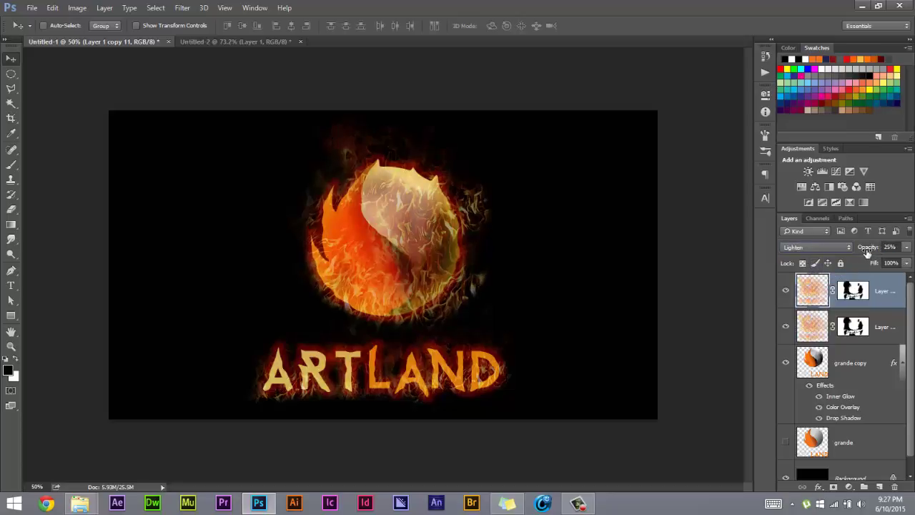
# Raise the original fire layer to 51% opacity, then target the top copy's mask.
pyautogui.click(822, 334)
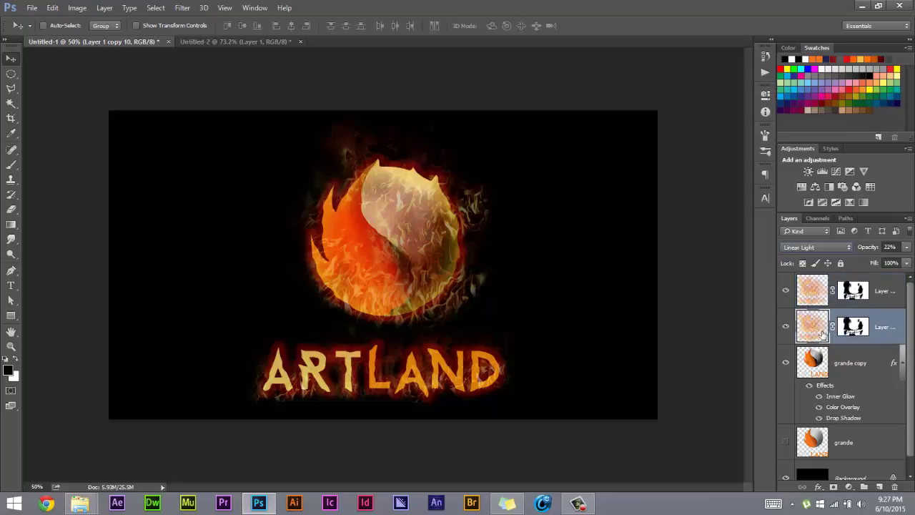
pyautogui.moveTo(867, 251); pyautogui.dragTo(885, 250)
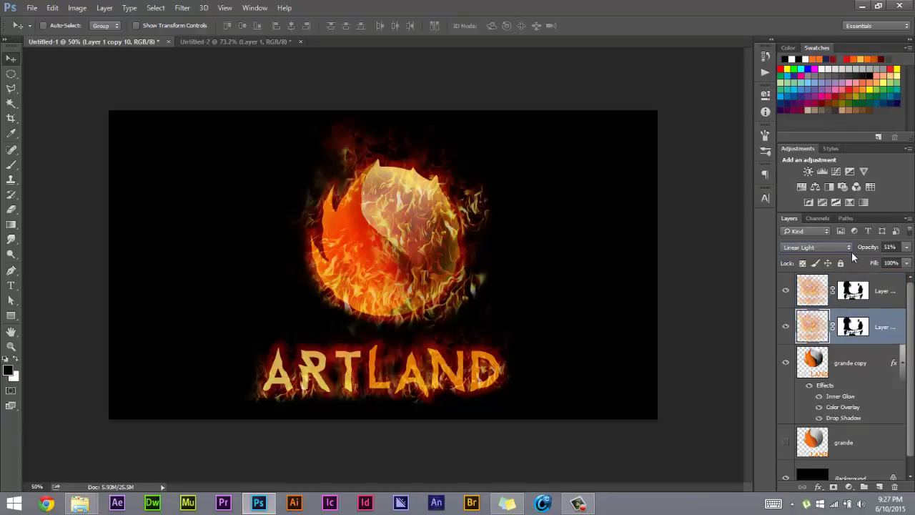
pyautogui.hotkey('alt', ']')
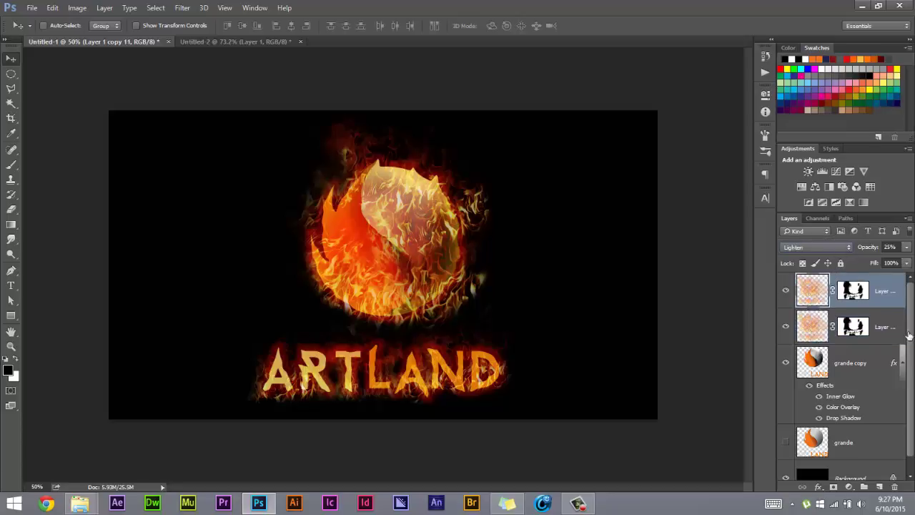
pyautogui.click(853, 290)
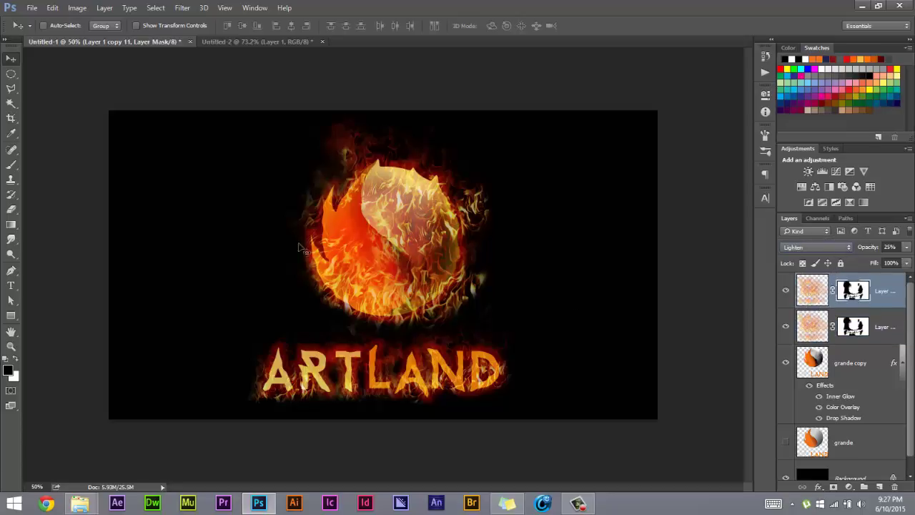
# Paint black with a 500 px, 20% brush on both fire masks over the globe's lower right.
pyautogui.click(8, 166)
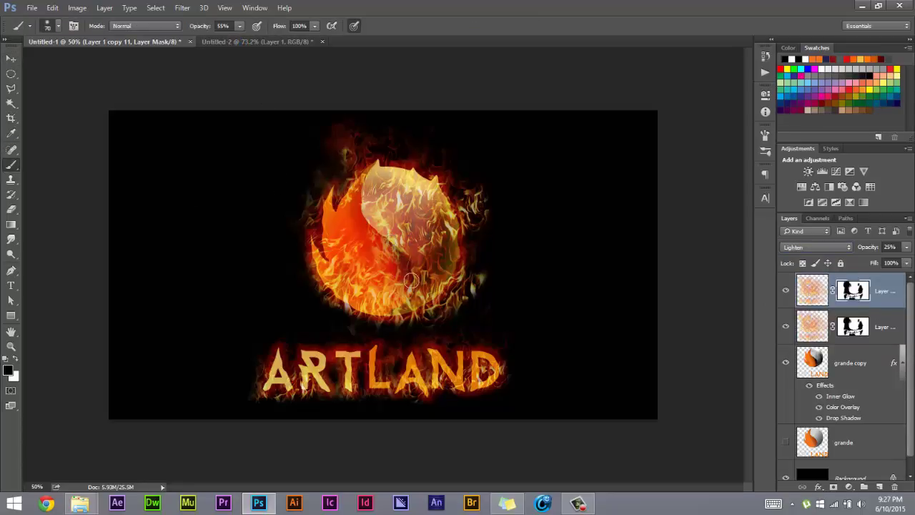
pyautogui.press(']')
pyautogui.press(']')
pyautogui.press(']')
pyautogui.press('2')
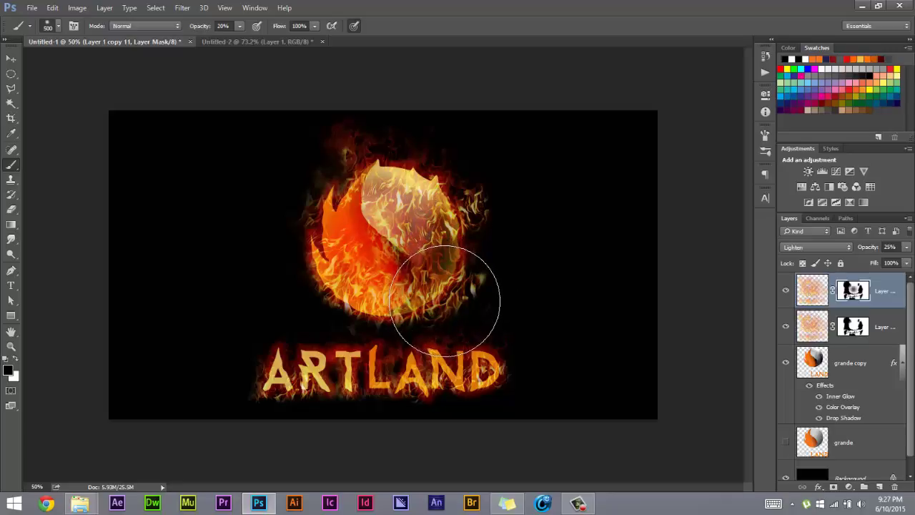
pyautogui.moveTo(445, 299); pyautogui.dragTo(450, 300)
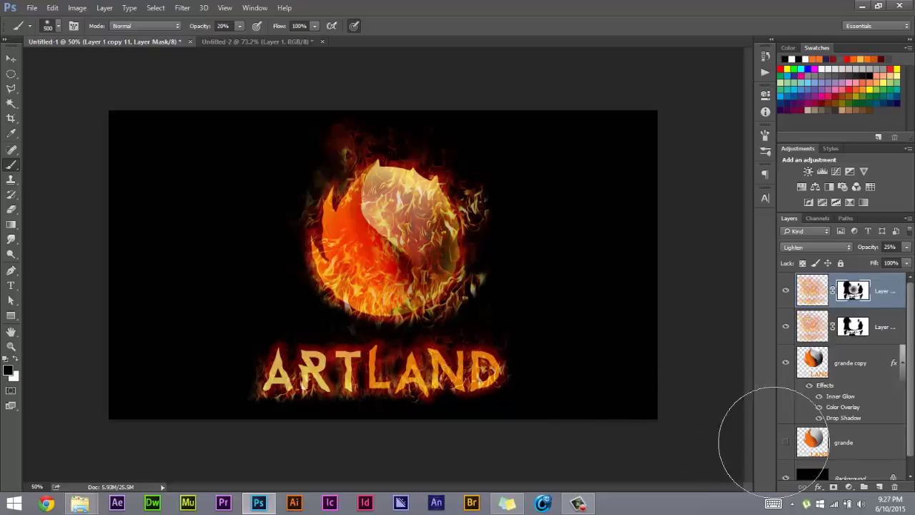
pyautogui.click(867, 328)
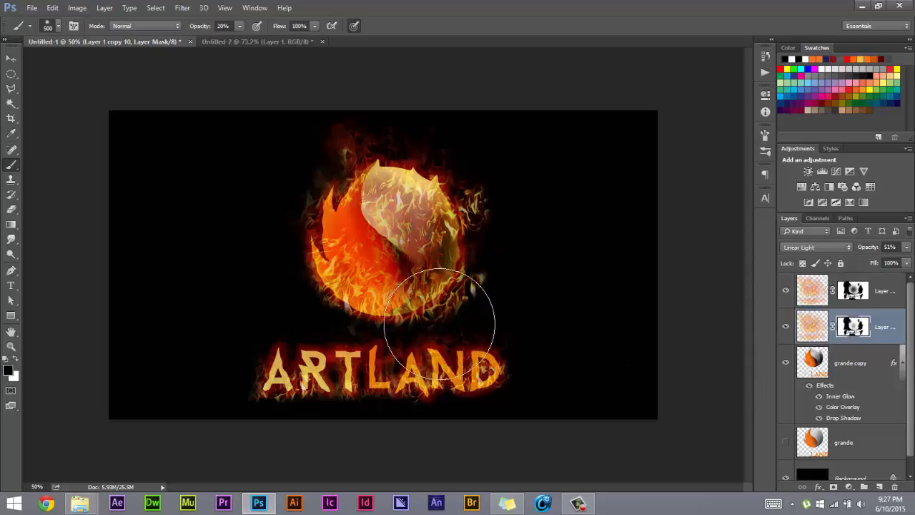
pyautogui.moveTo(439, 327); pyautogui.dragTo(449, 331)
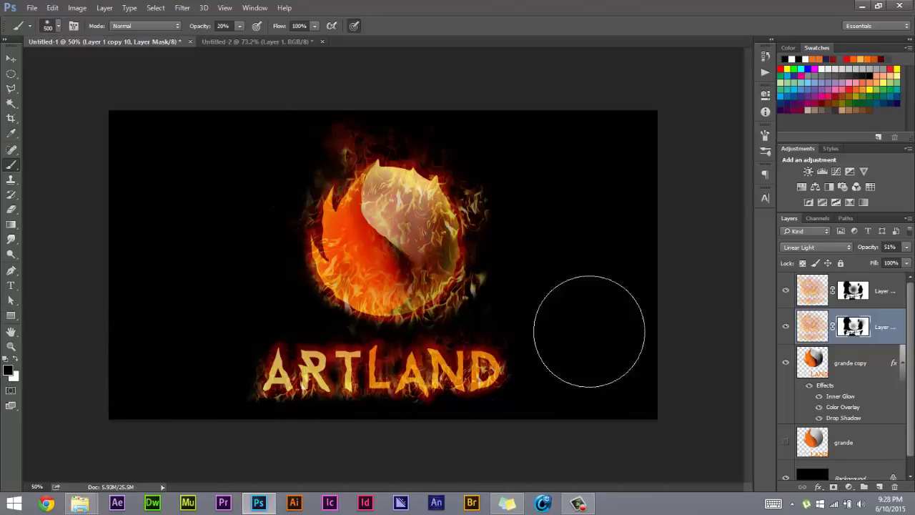
pyautogui.click(11, 58)
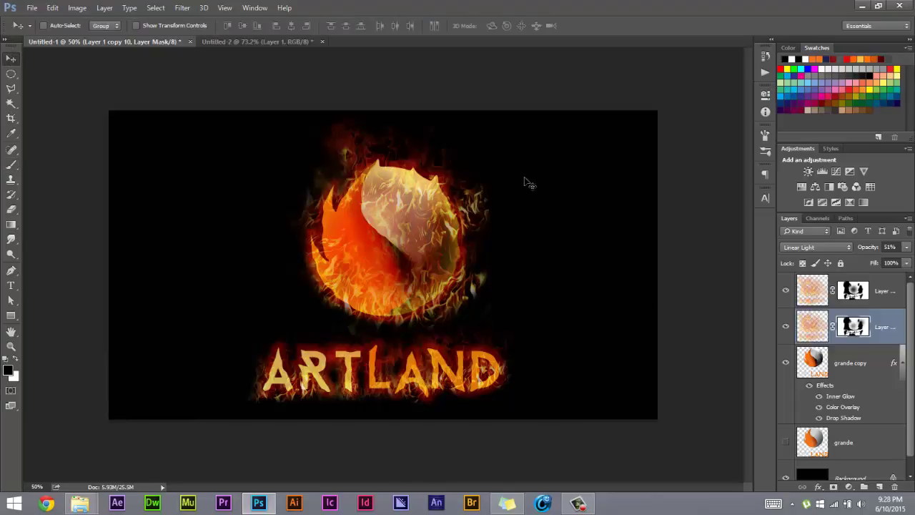